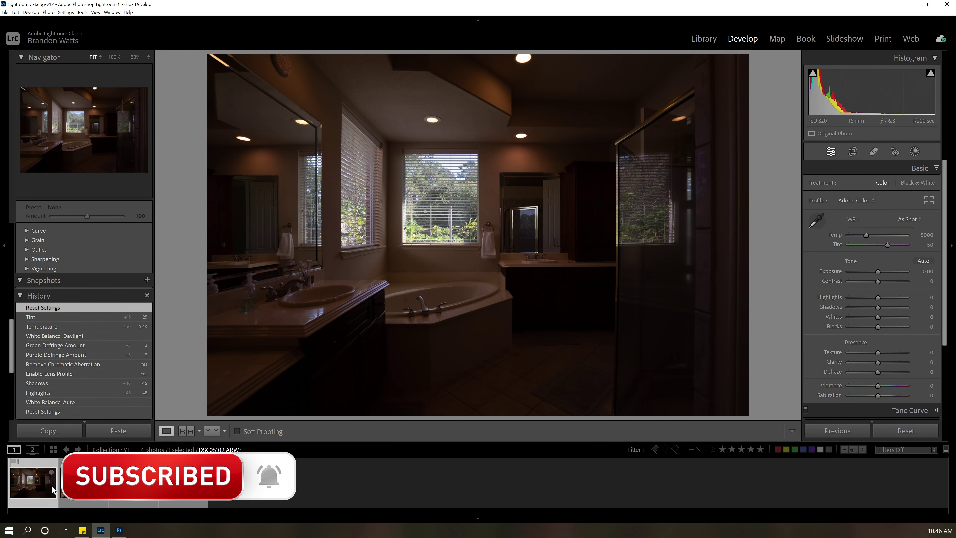
Compare the four bracketed bathroom exposures in turn, ending on the overexposed fourth one
click(133, 481)
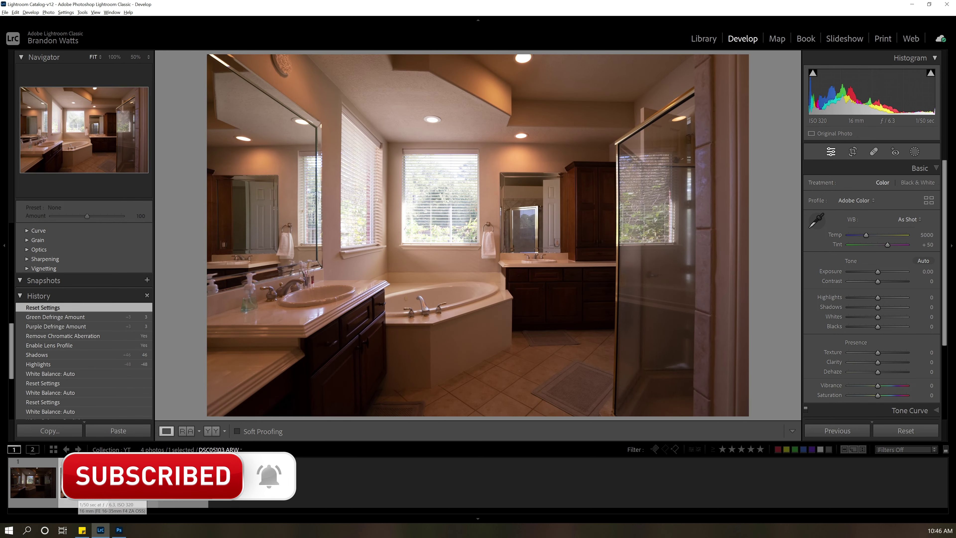
key(Right)
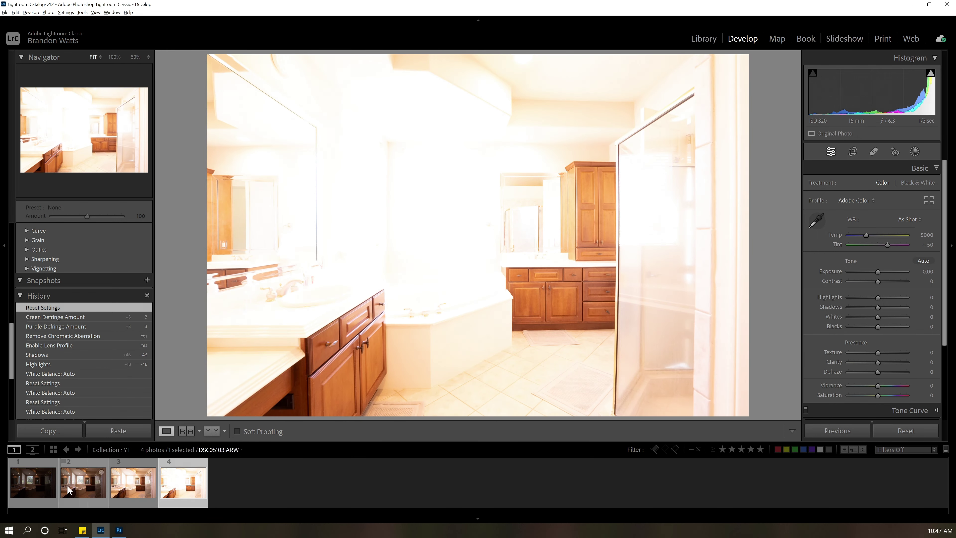
click(48, 484)
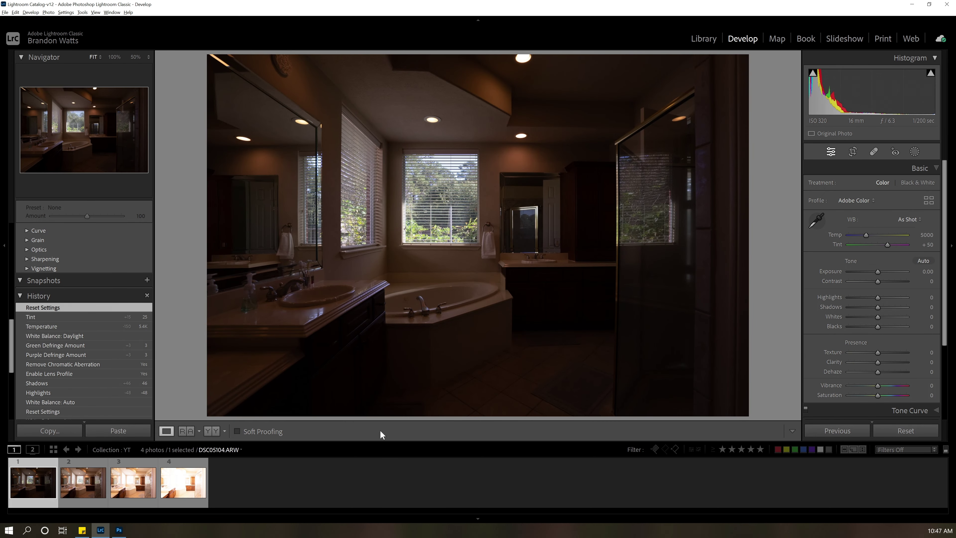
click(76, 486)
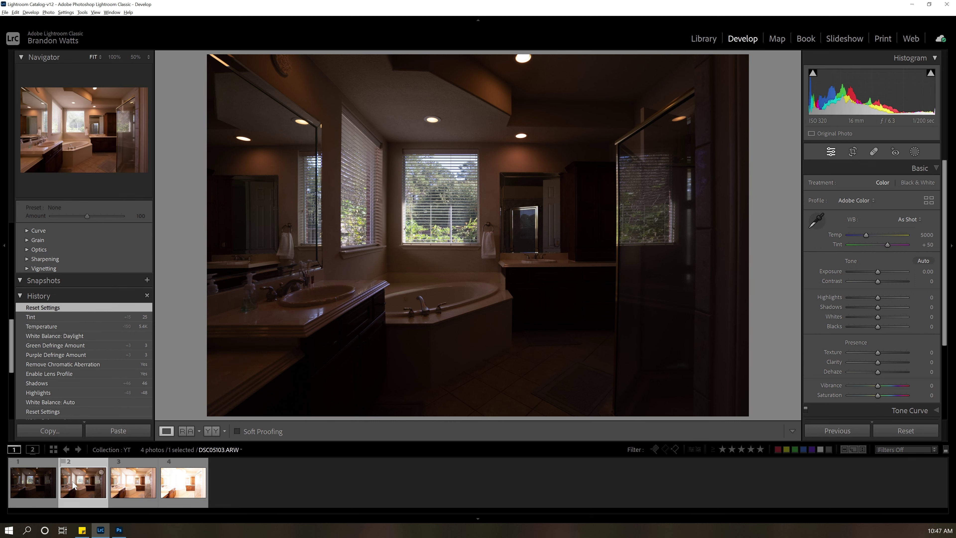
click(118, 487)
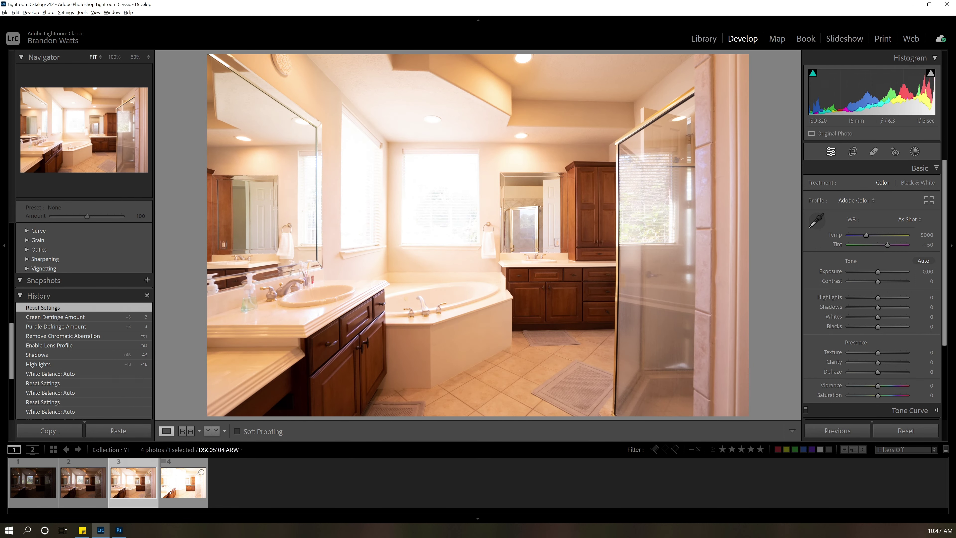
click(170, 489)
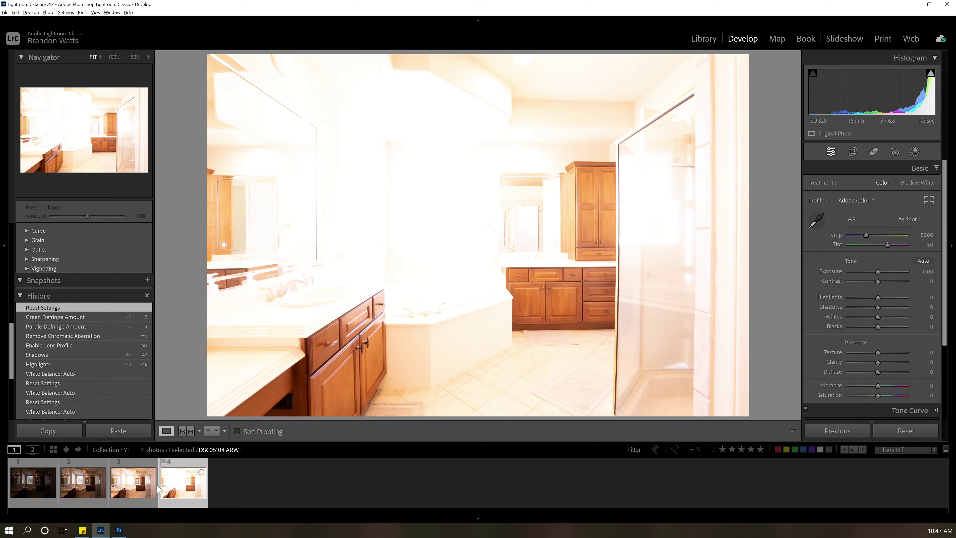
With all four brackets selected and Auto Sync on, set Highlights -50 and Shadows +50
key(ctrl+a)
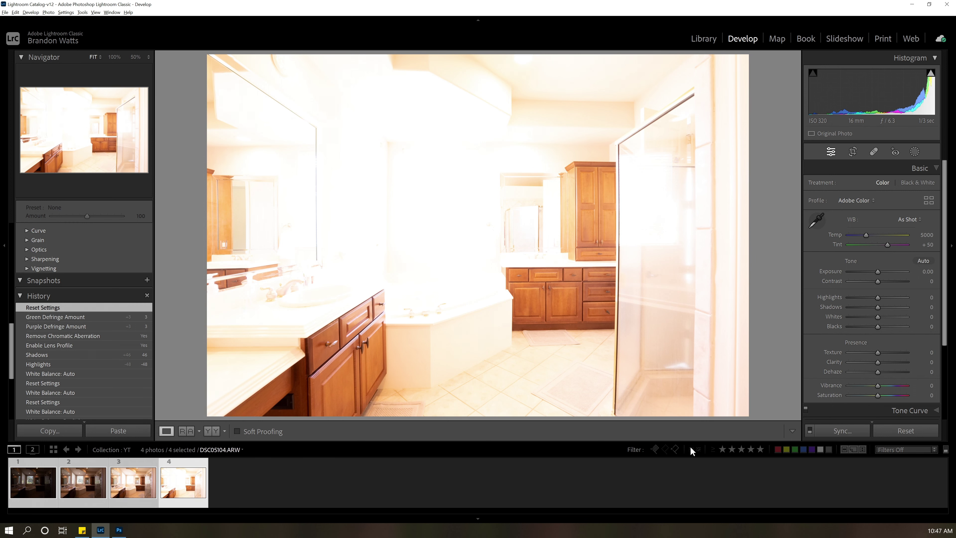
click(809, 432)
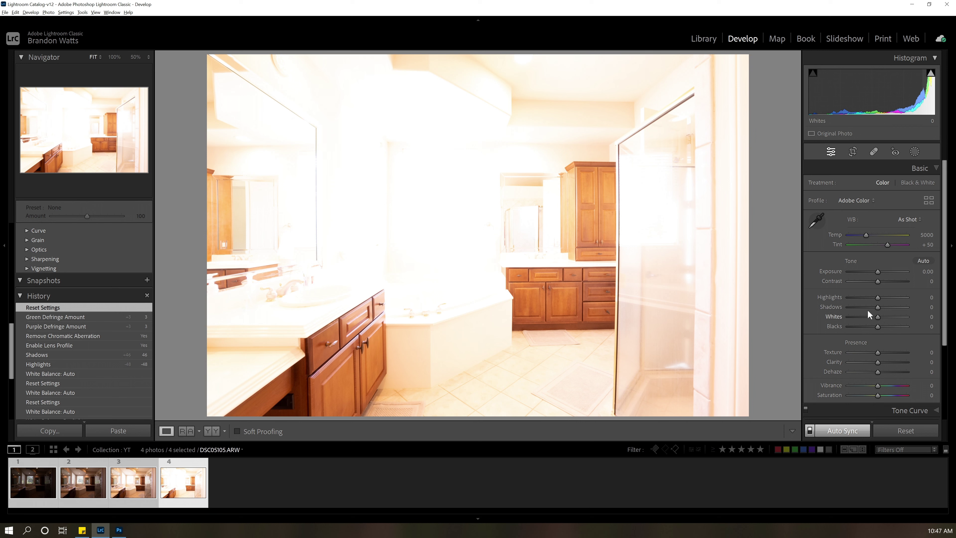
click(861, 298)
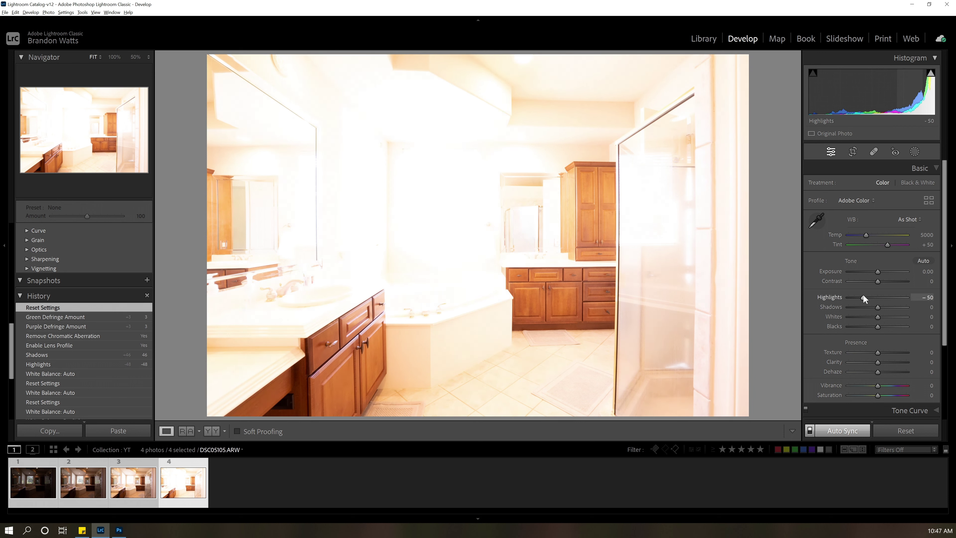
click(891, 307)
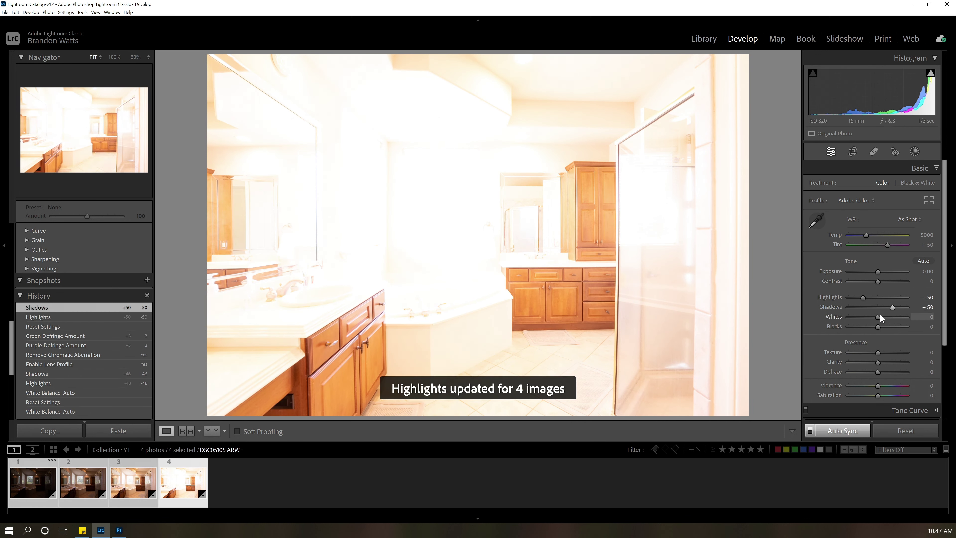
scroll(826, 346, down, 2)
scroll(861, 361, down, 1)
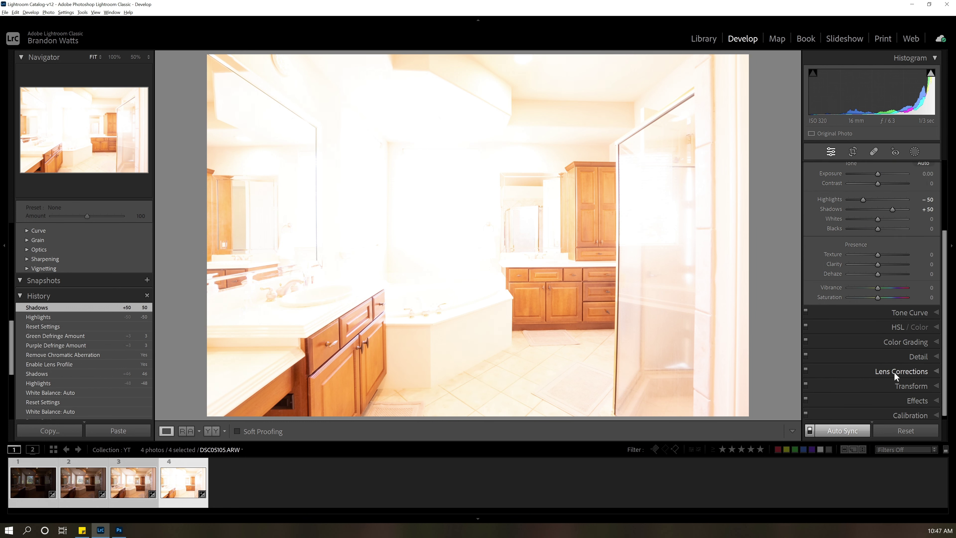
Enable lens profile corrections and chromatic aberration removal, and set purple and green Defringe to 3
click(895, 365)
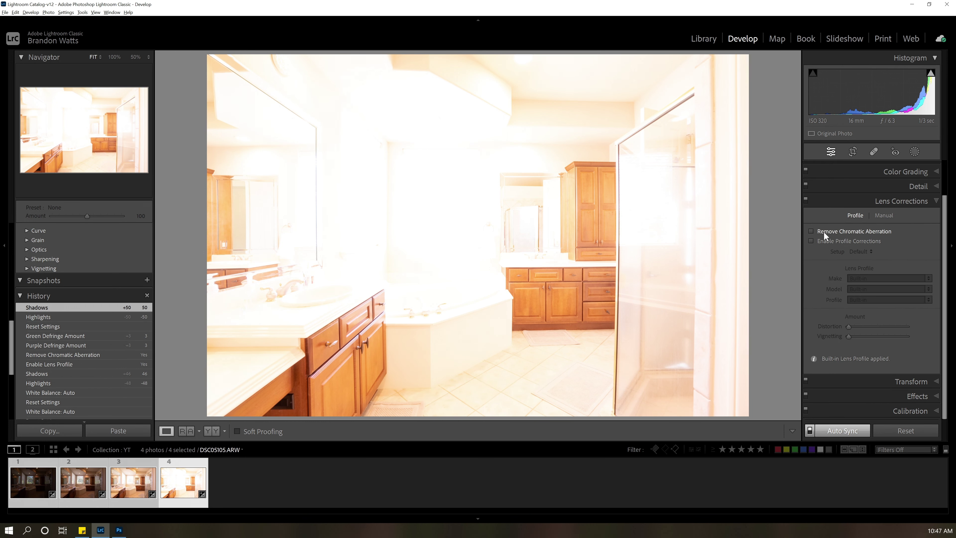
click(825, 240)
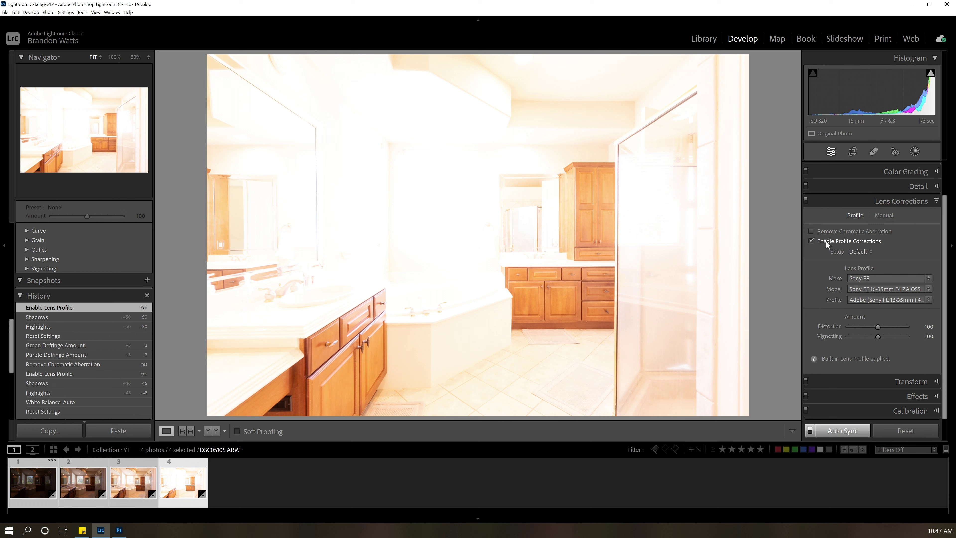
click(831, 232)
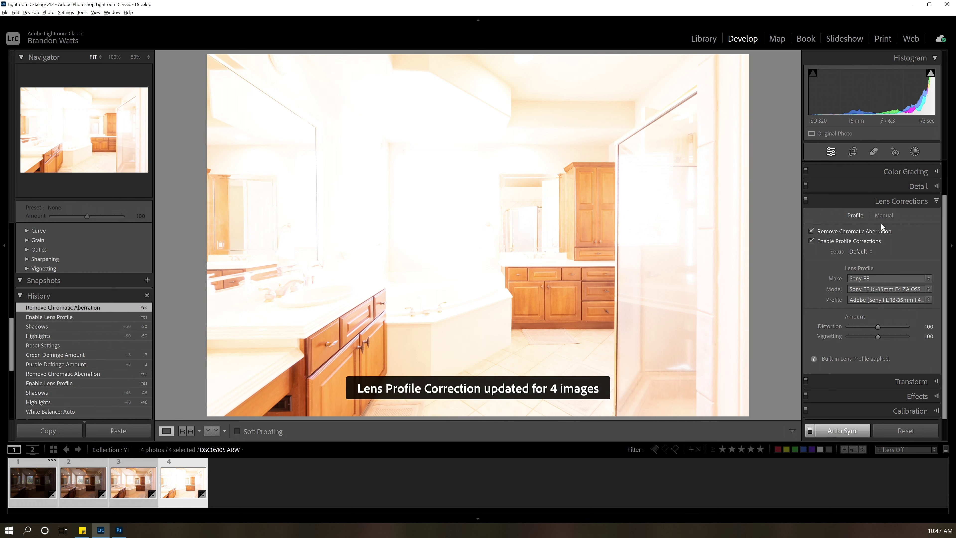
click(885, 213)
click(857, 288)
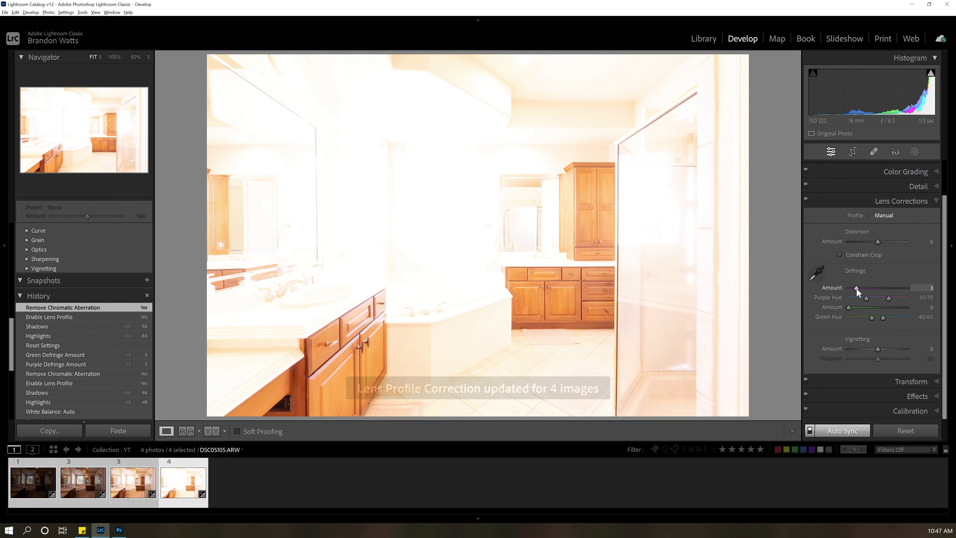
click(858, 307)
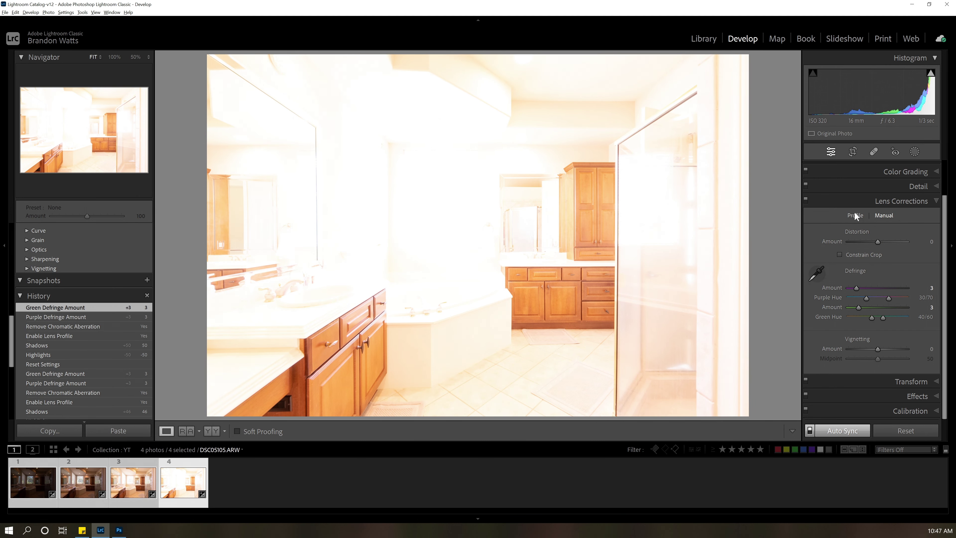
click(854, 215)
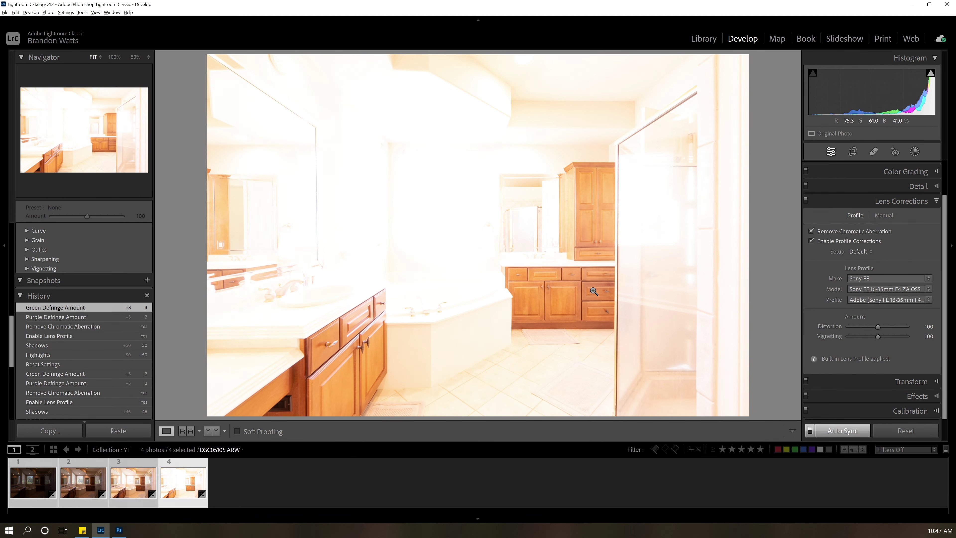
Set the third bracket's white balance to Auto (Temp 3850, Tint +20)
key(Left)
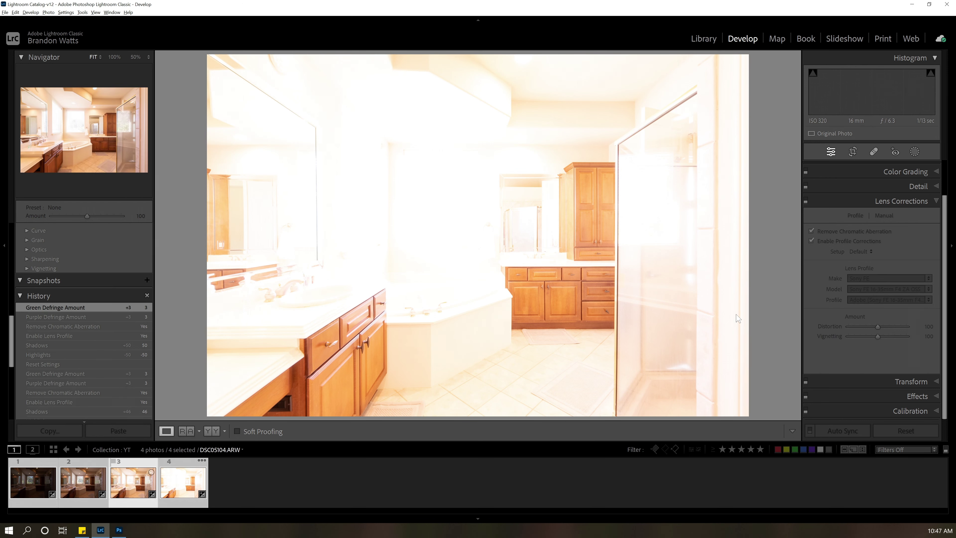
scroll(864, 280, up, 3)
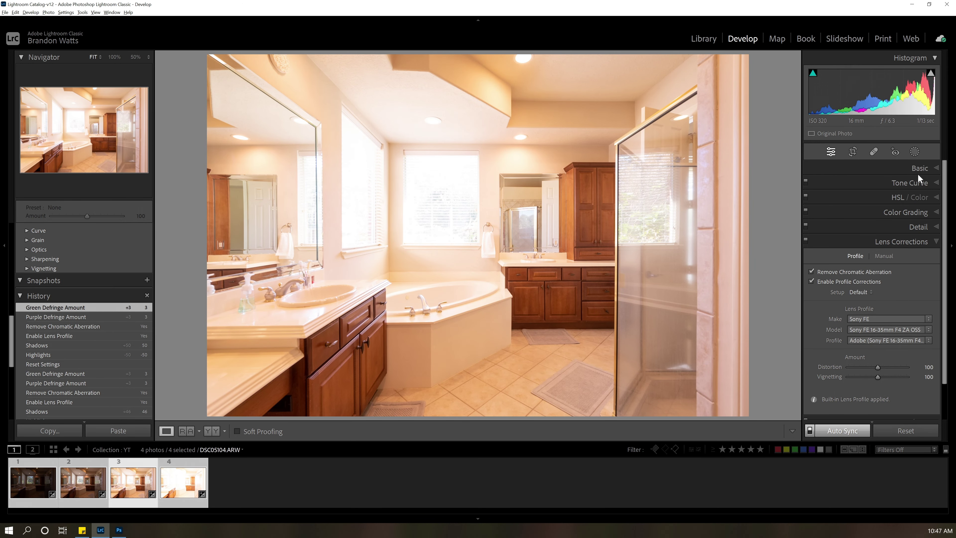
click(918, 169)
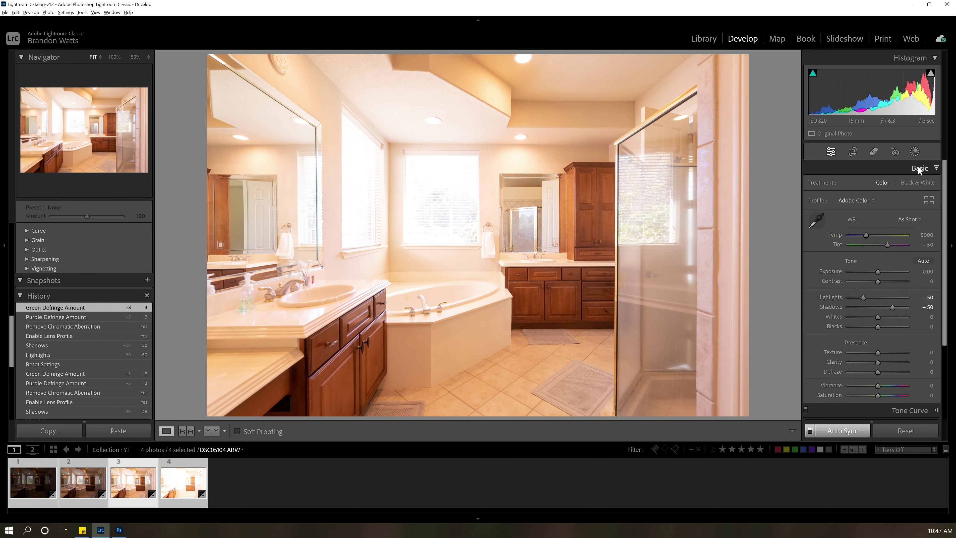
click(906, 217)
click(904, 236)
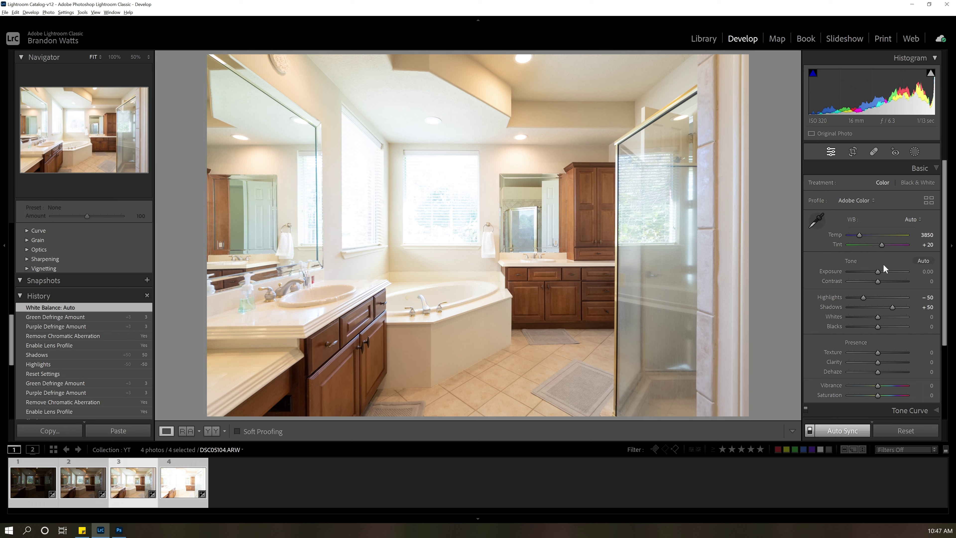
Turn Auto Sync off and lower only DSC05104's Exposure to about -0.32
drag(877, 271, 876, 271)
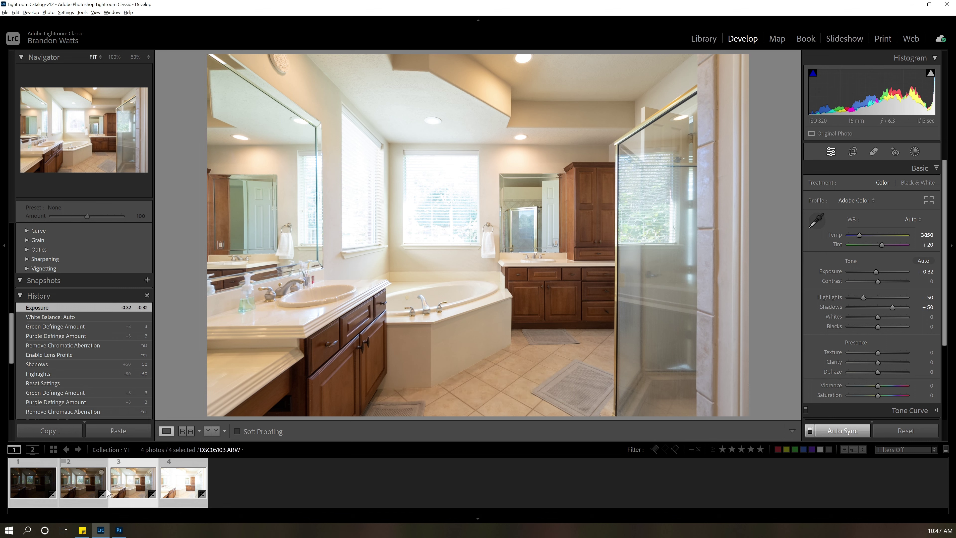
key(ctrl+z)
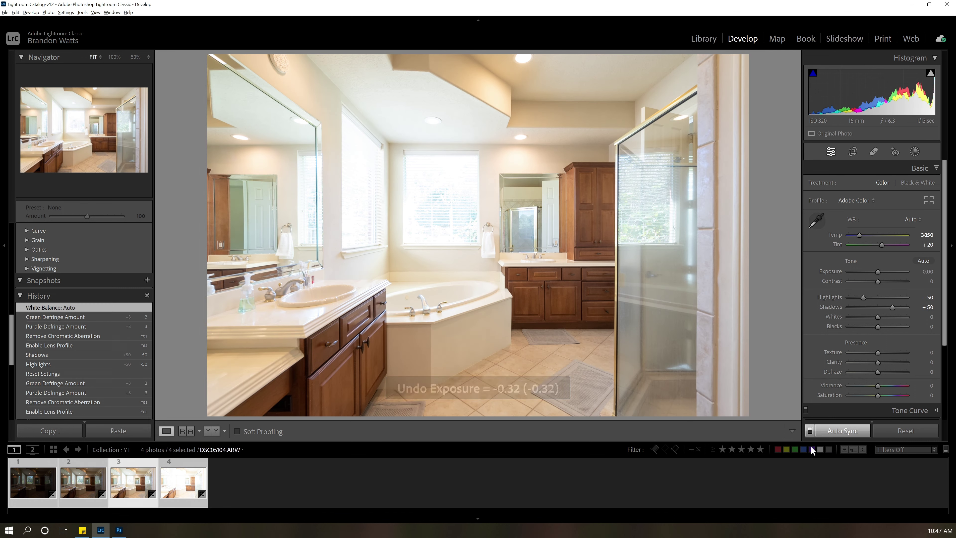
click(809, 431)
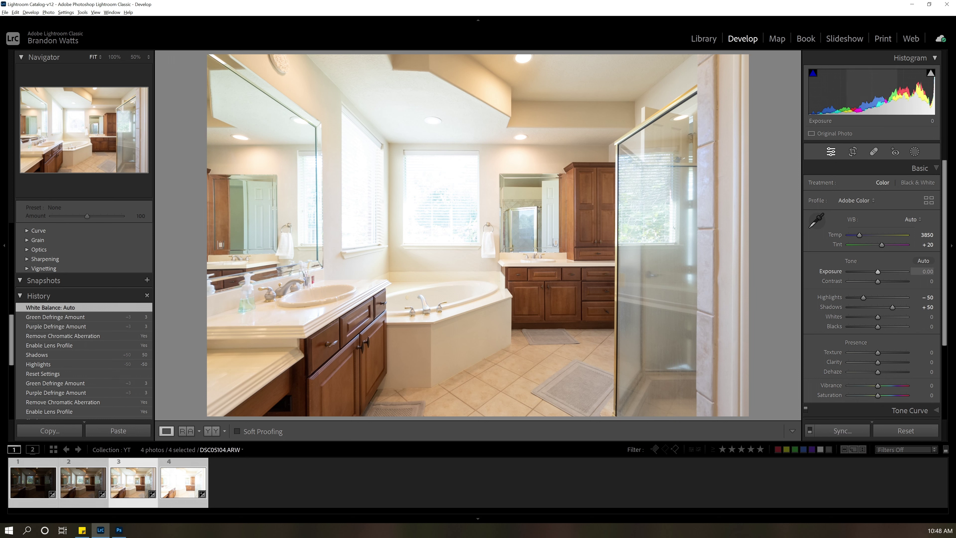
drag(873, 96, 865, 96)
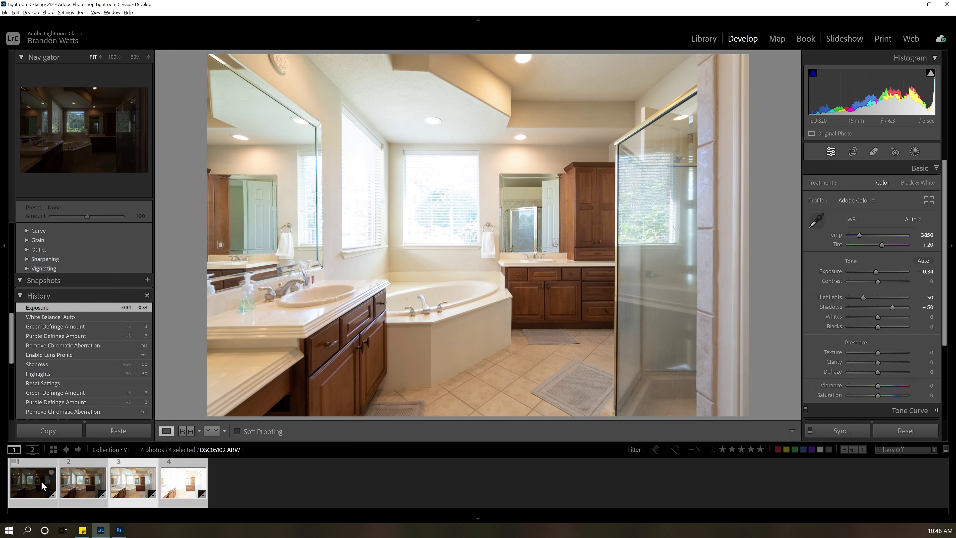
Give the darkest bracket DSC05102 Daylight white balance with Temp 5300 and Tint +22
click(36, 504)
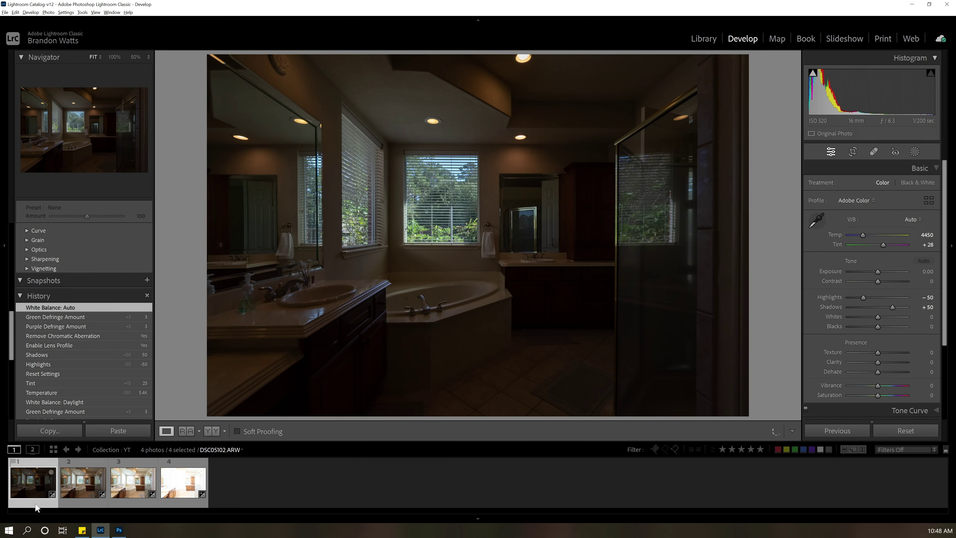
click(912, 219)
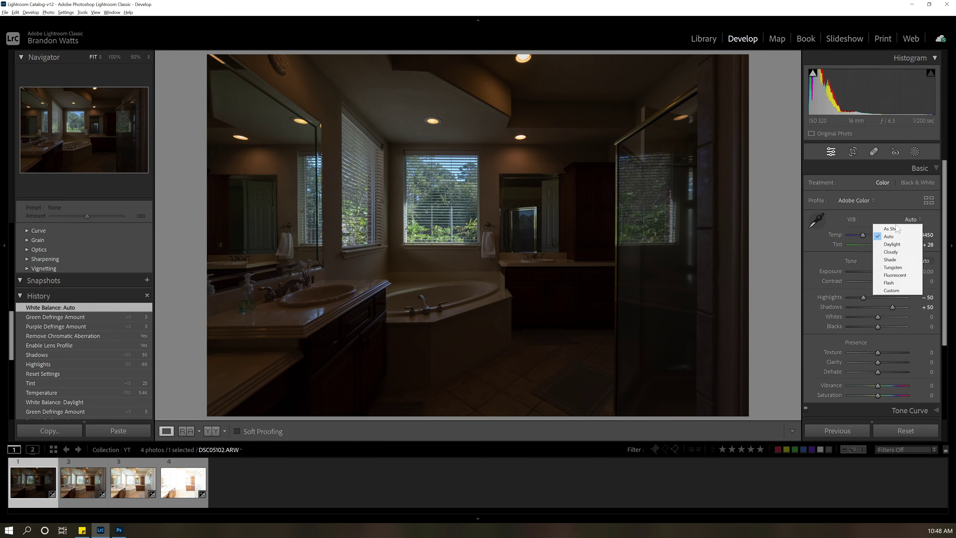
click(895, 245)
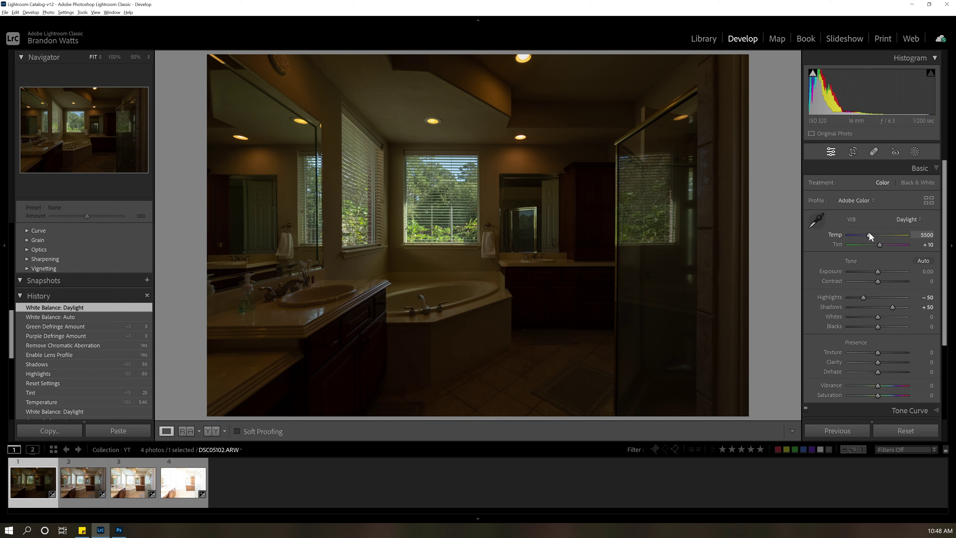
click(917, 234)
key(Tab)
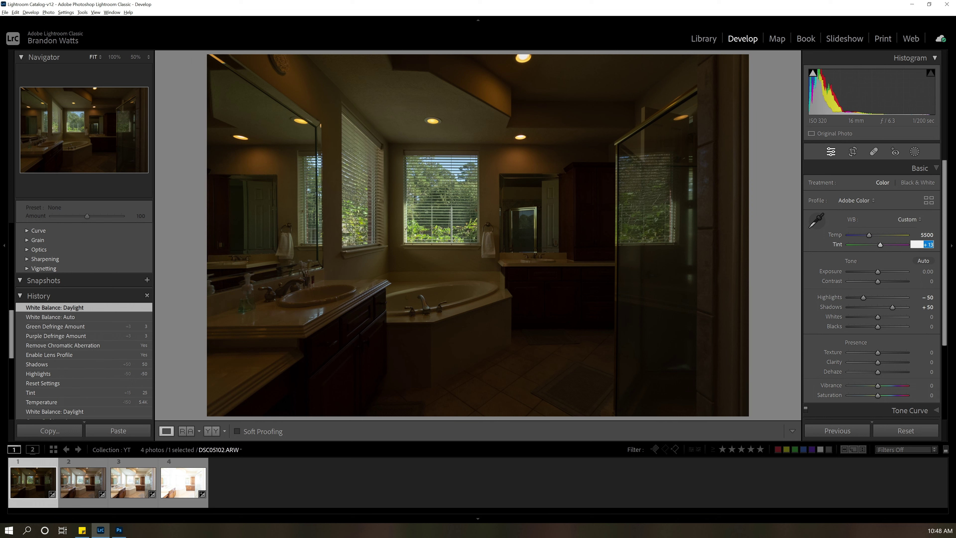
key(Up)
key(shift+Tab)
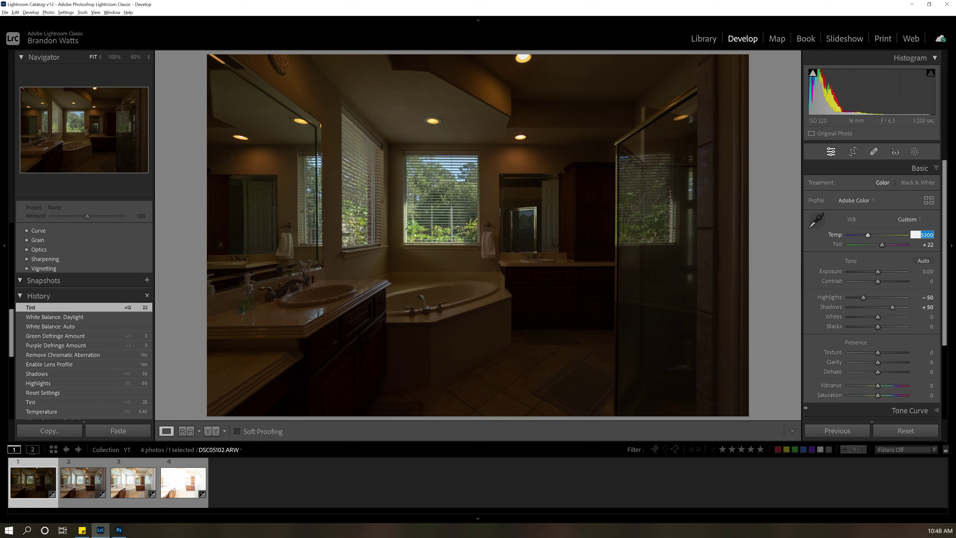
key(Return)
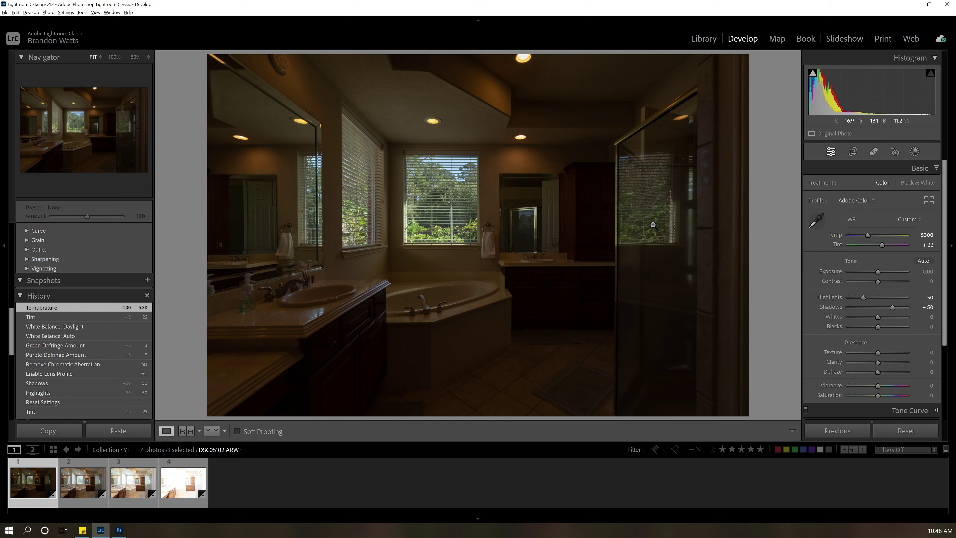
Open all four selected brackets as layers in one Photoshop document
shift+click(182, 488)
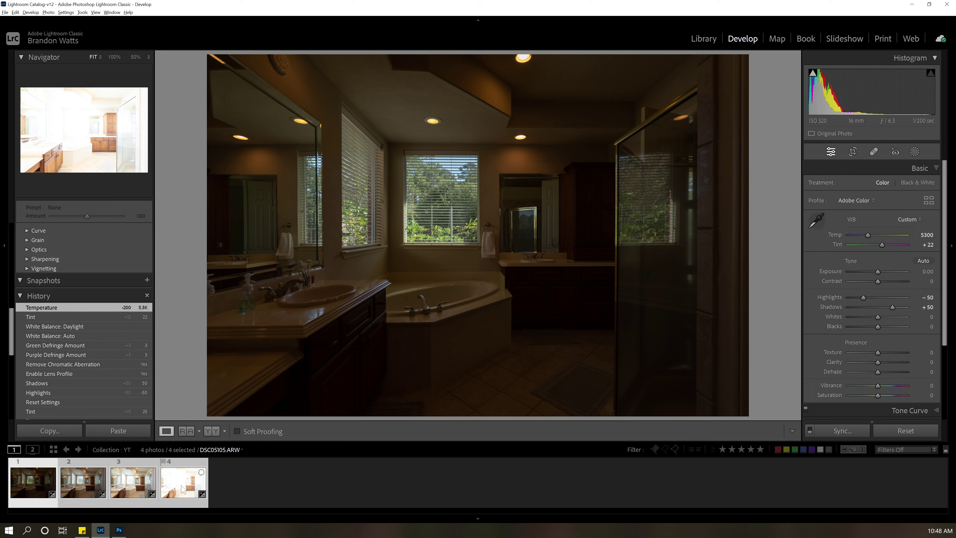
right_click(182, 487)
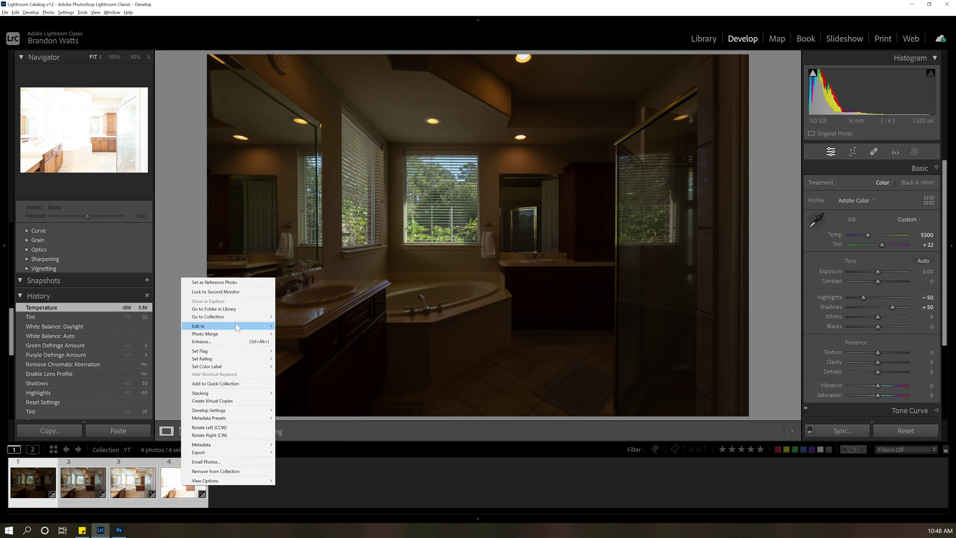
mouse_move(238, 326)
click(318, 376)
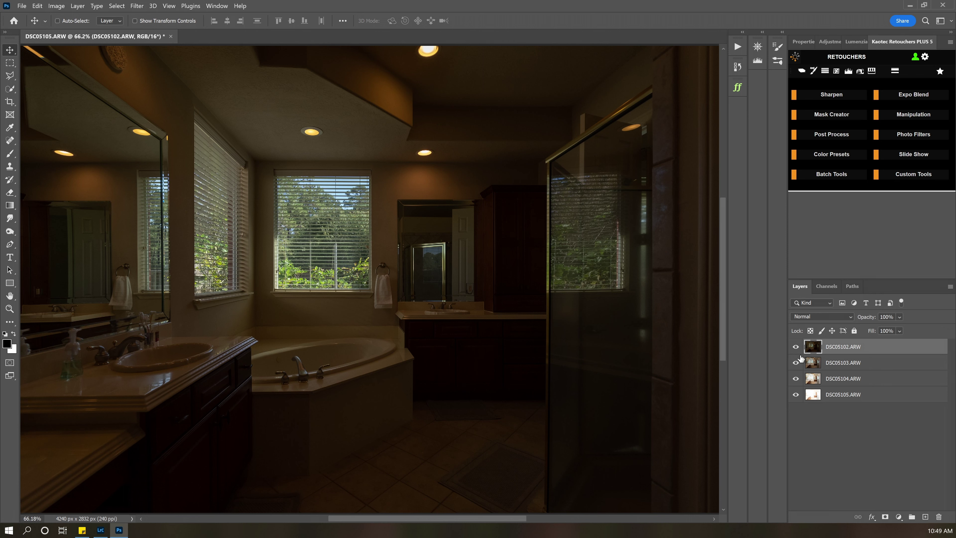
Hide DSC05102, merge the three brighter layers into 'HDR Ambient', then show and select DSC05102.ARW
click(796, 348)
click(851, 362)
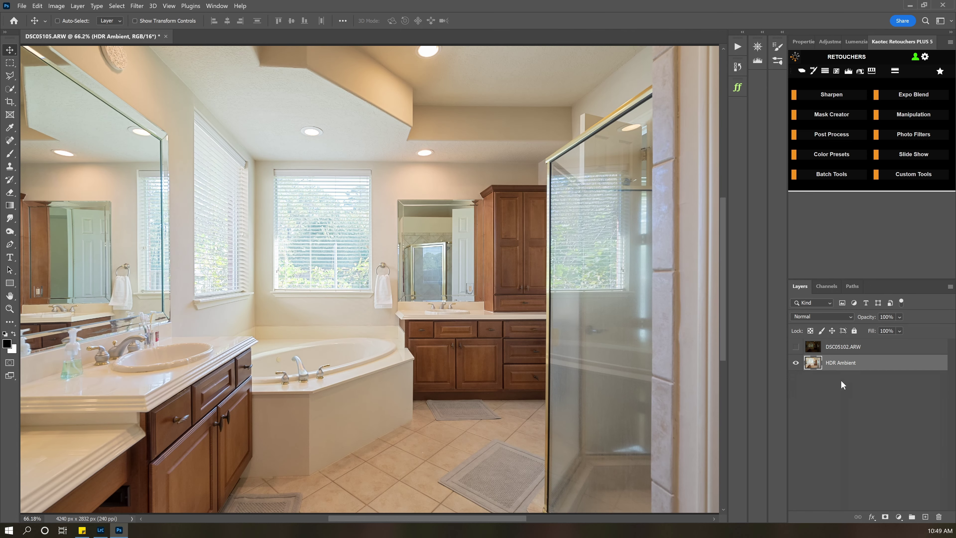
click(796, 347)
click(843, 346)
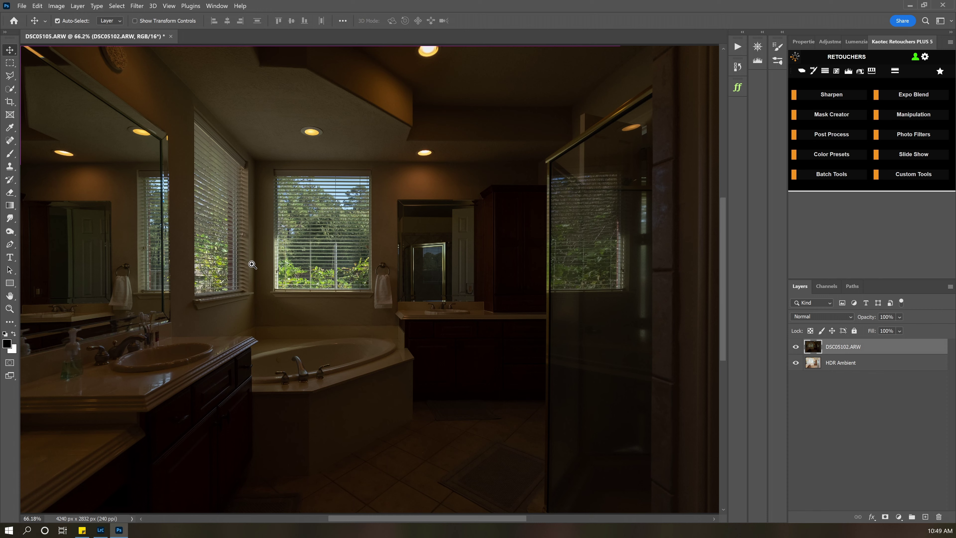
At 200% zoom, trace a closed pen path around the centre window's blind and load it as a selection
ctrl+click(249, 246)
ctrl+click(250, 247)
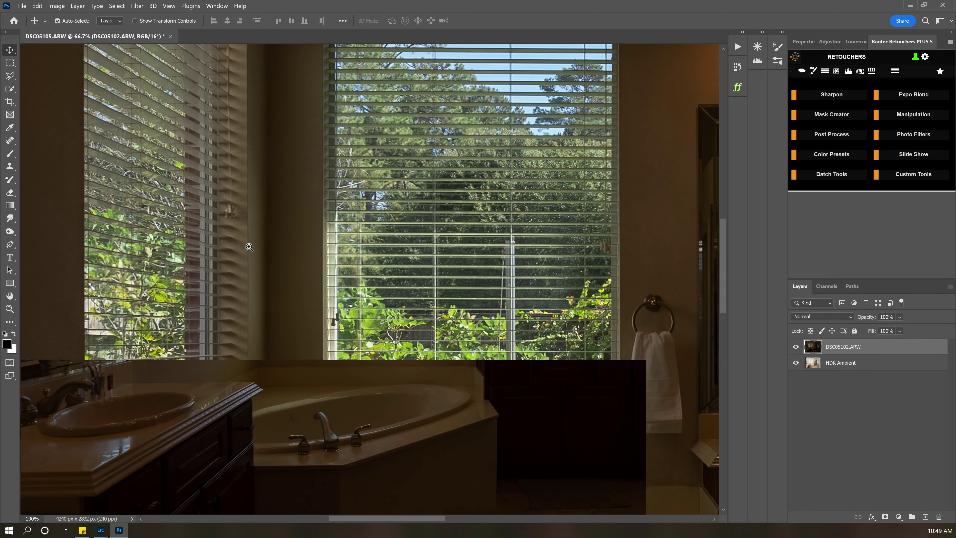
key(p)
drag(324, 102, 322, 165)
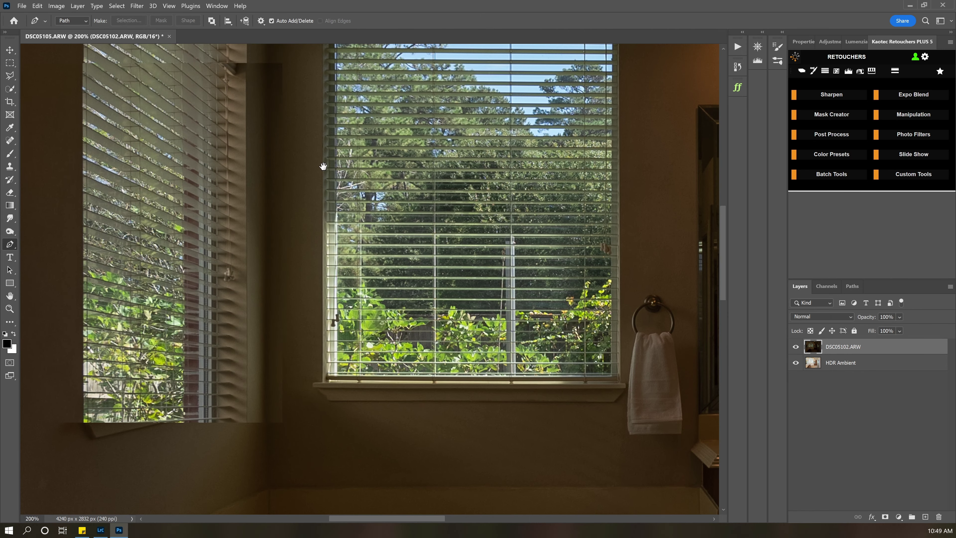
click(322, 96)
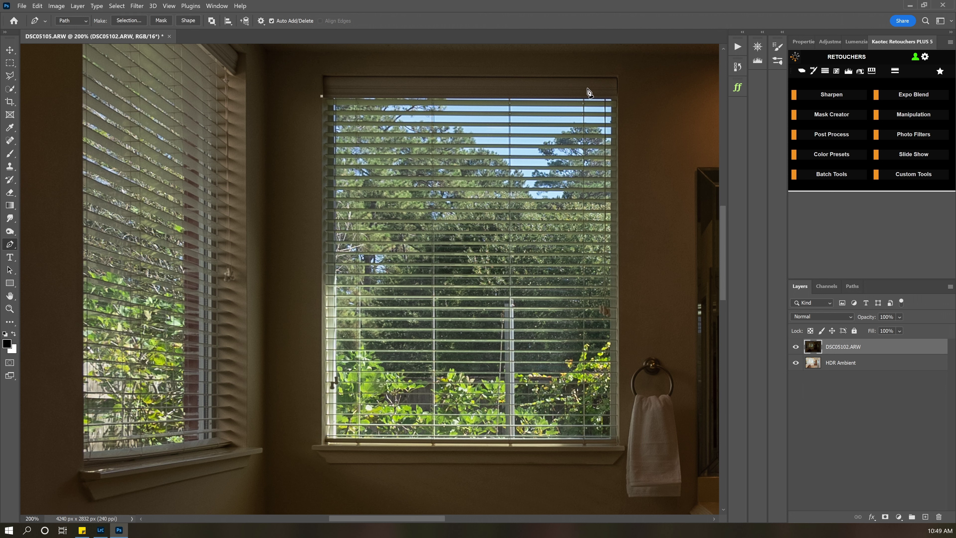
click(618, 96)
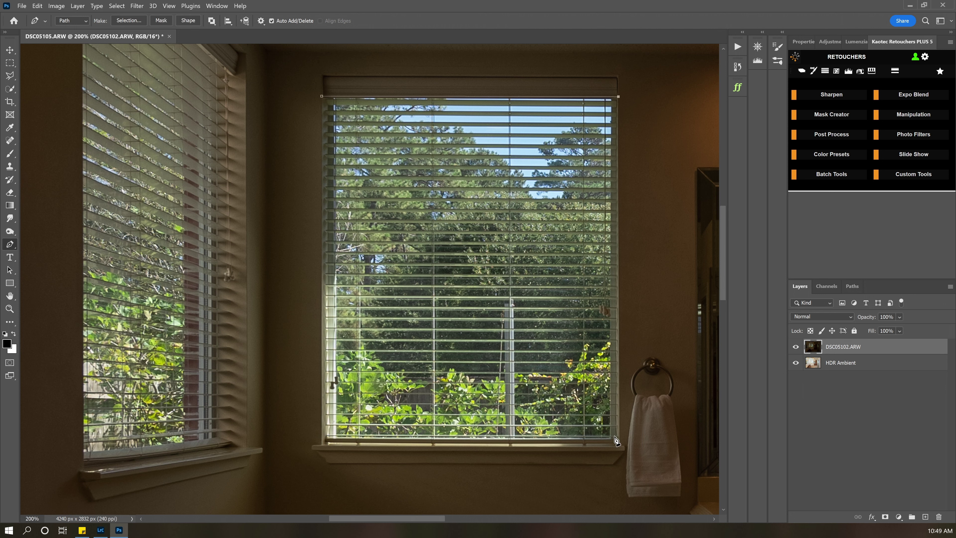
click(619, 446)
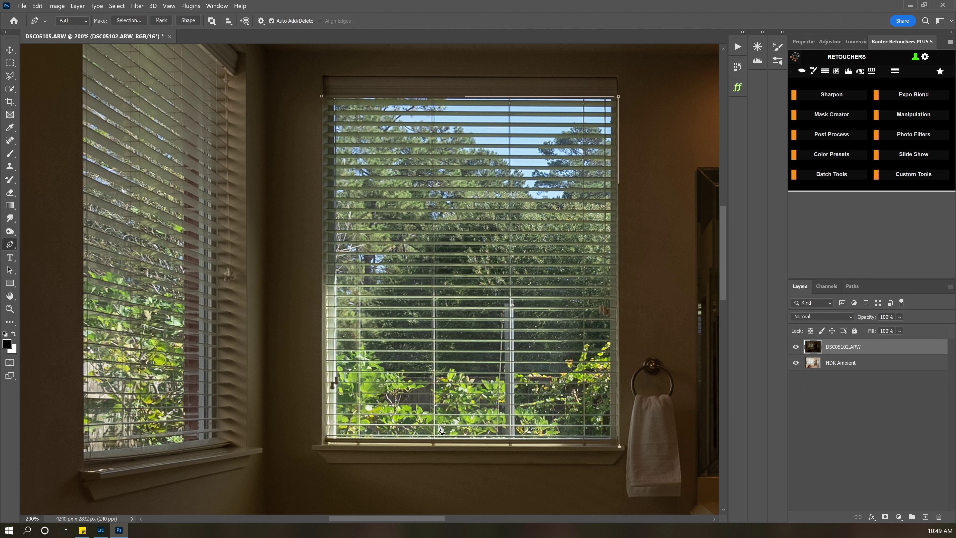
click(322, 445)
click(321, 97)
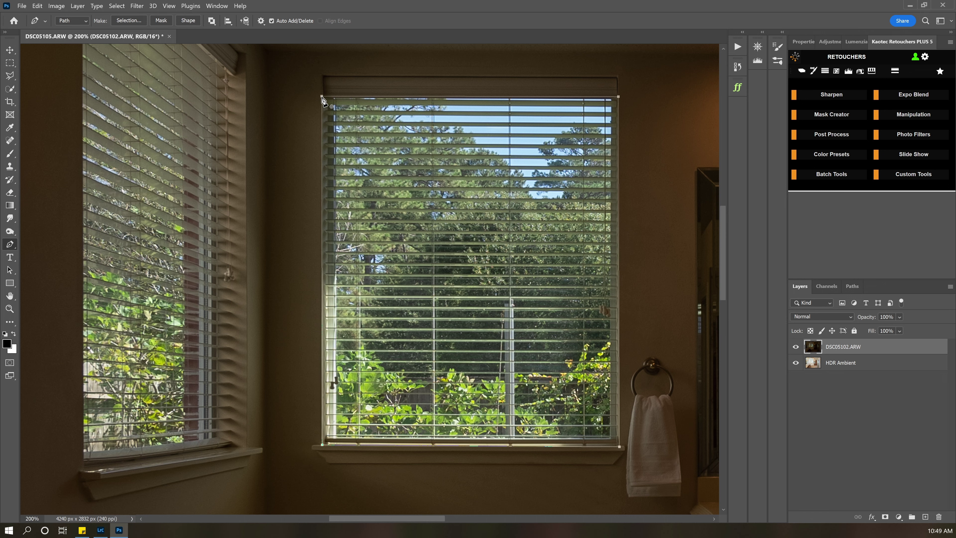
key(ctrl+Return)
Begin a new pen path along the left window's blind edges
click(237, 52)
click(246, 52)
click(245, 447)
click(230, 447)
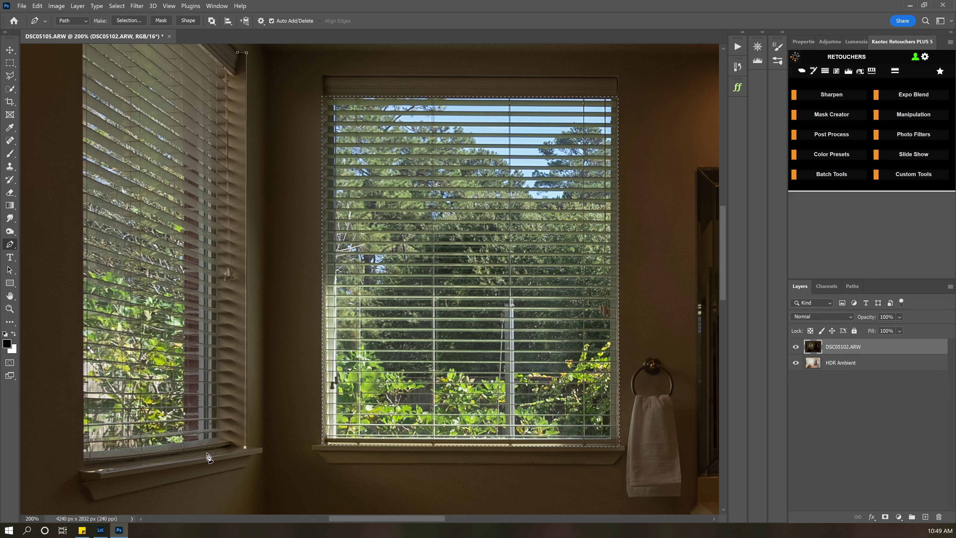
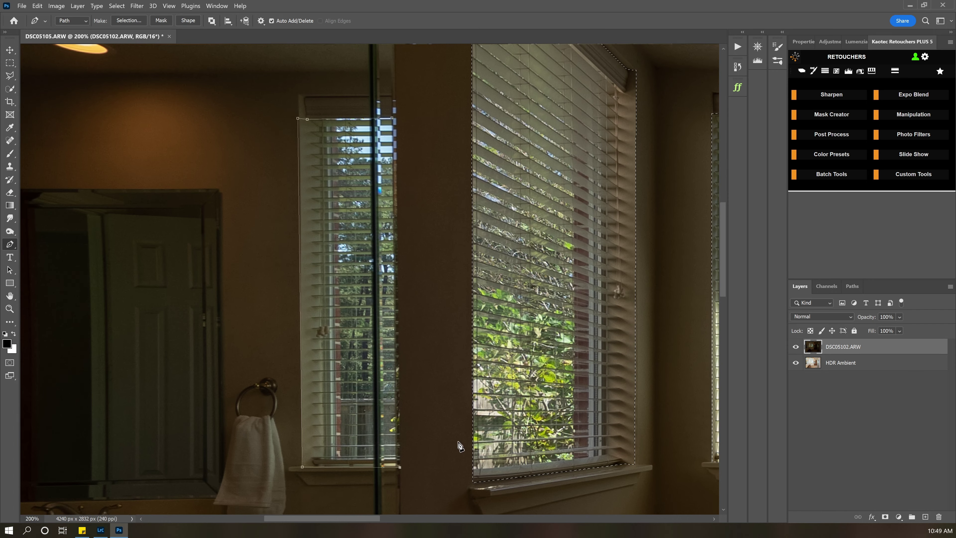
Add a layer mask to DSC05102.ARW from the window selection and target the mask
scroll(404, 125, down, 5)
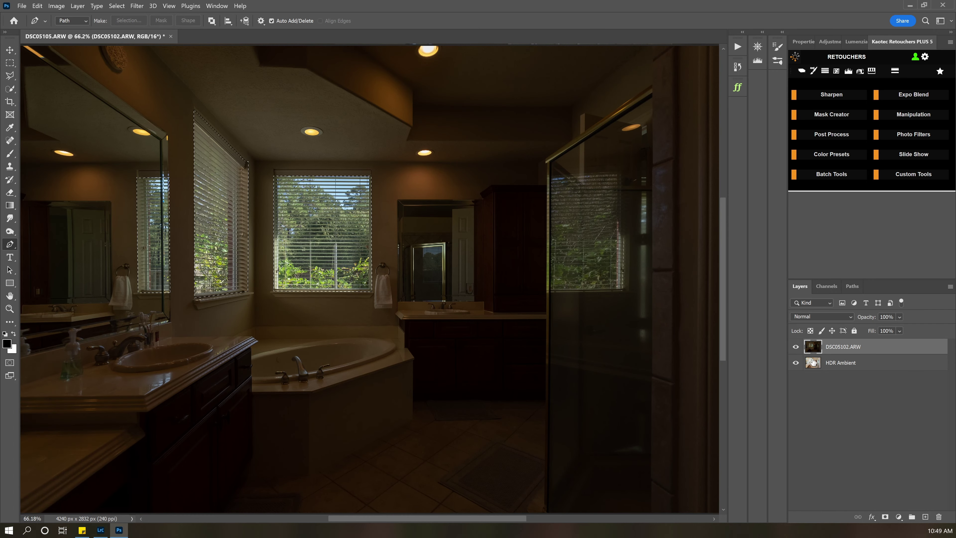
click(885, 517)
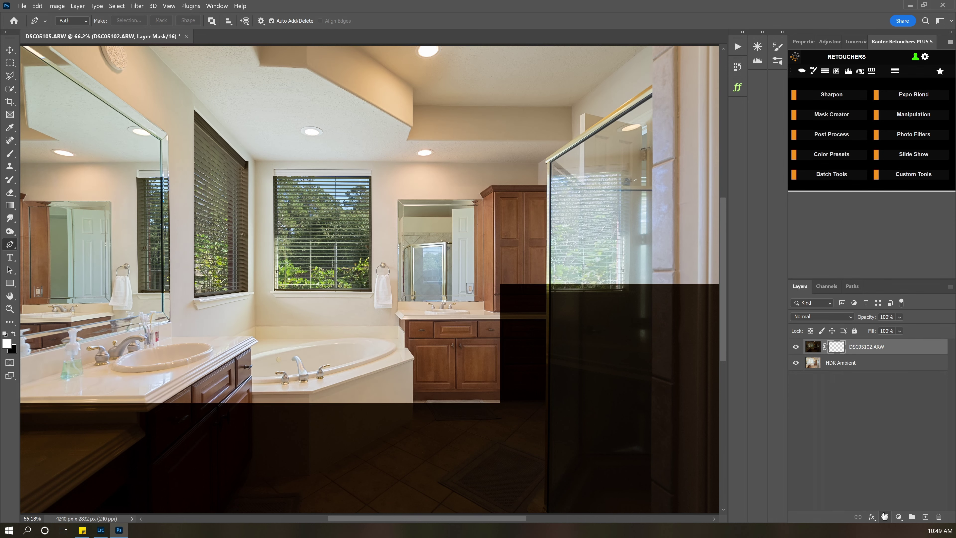
click(811, 348)
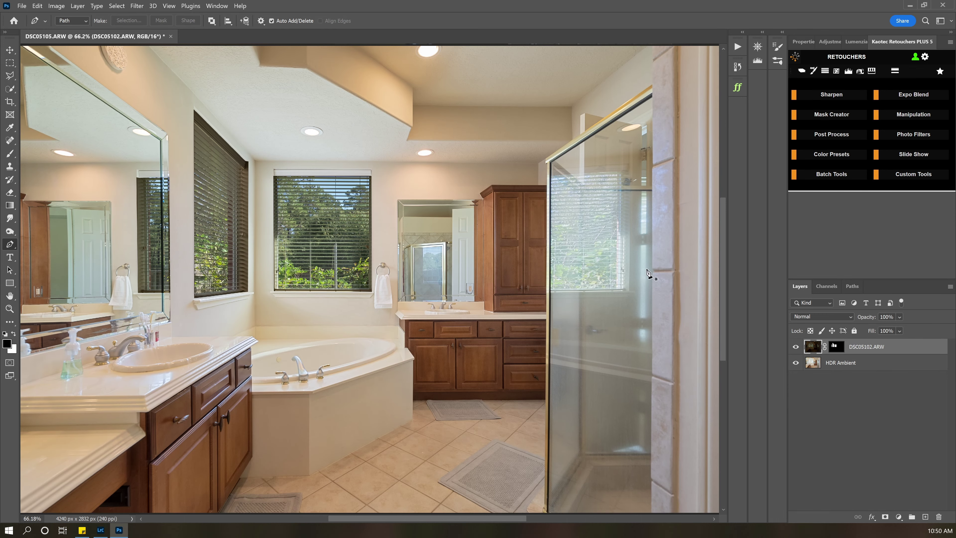
click(835, 347)
Refine the window mask with a 90px brush along the blind edges, undoing the unwanted strokes
key(b)
key(x)
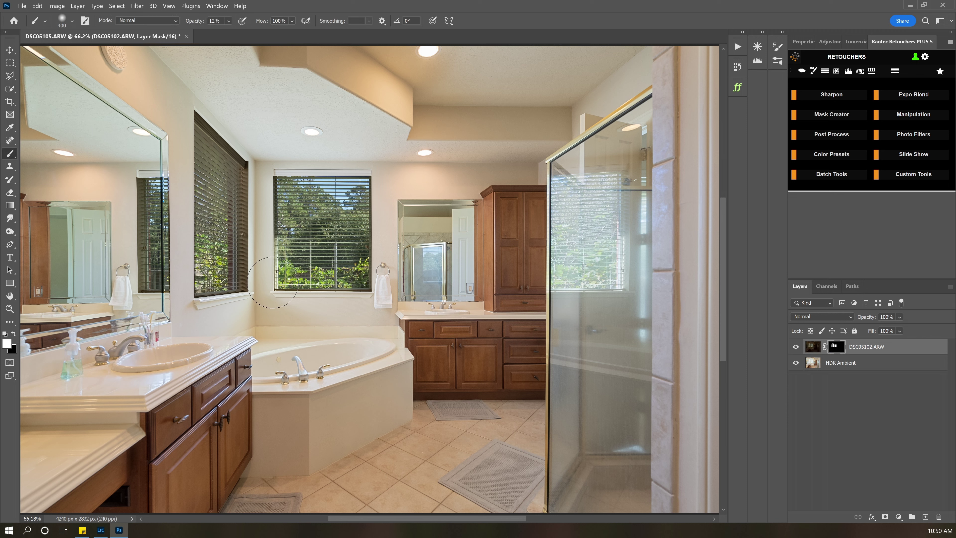
key(bracketleft)
key(bracketleft)
key(bracketleft)
key(bracketleft)
key(bracketleft)
key(bracketleft)
key(bracketleft)
key(bracketleft)
shift+click(245, 163)
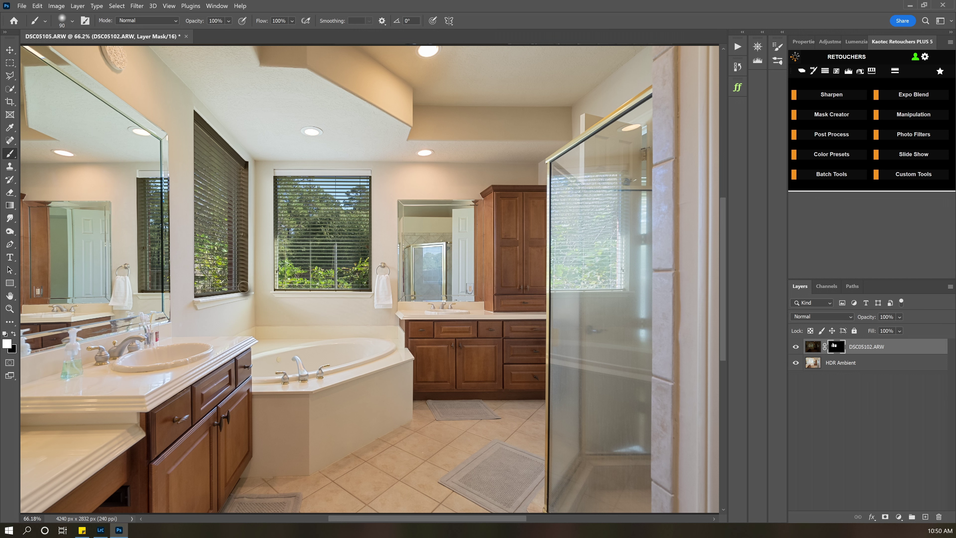
key(x)
shift+click(247, 164)
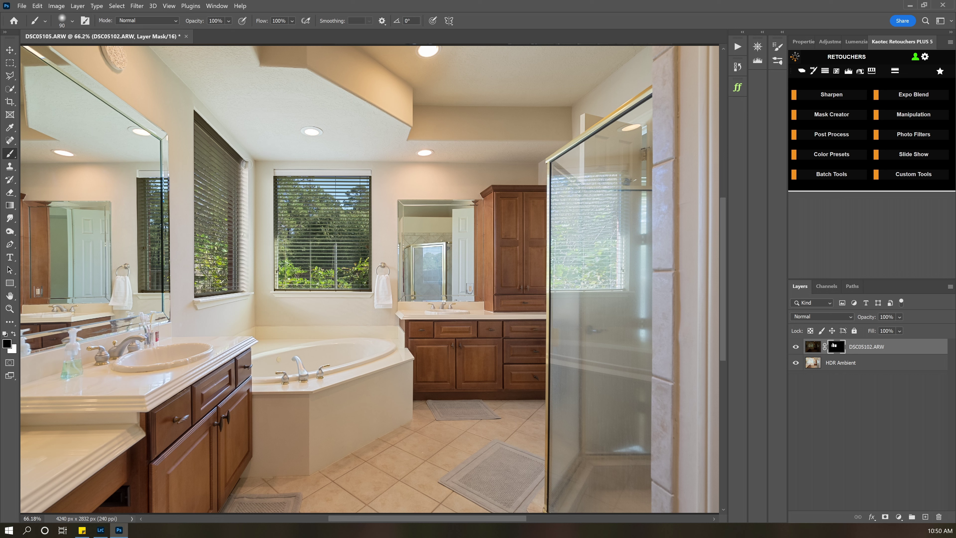
click(200, 126)
shift+click(249, 164)
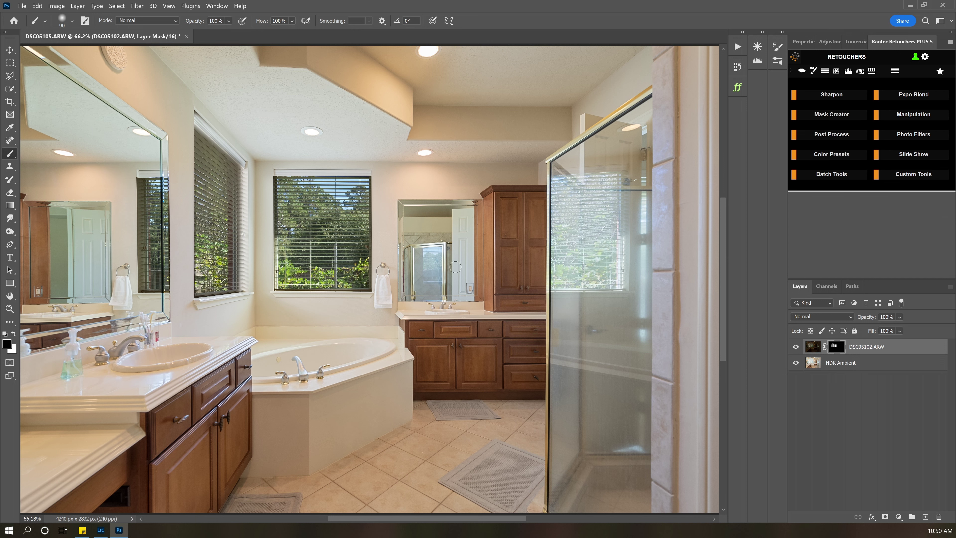
key(ctrl+z)
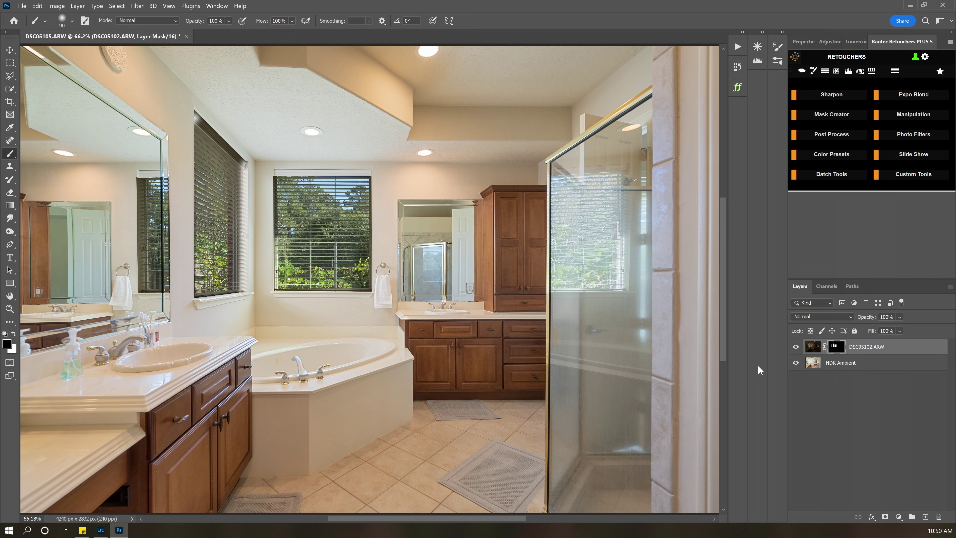
key(ctrl+z)
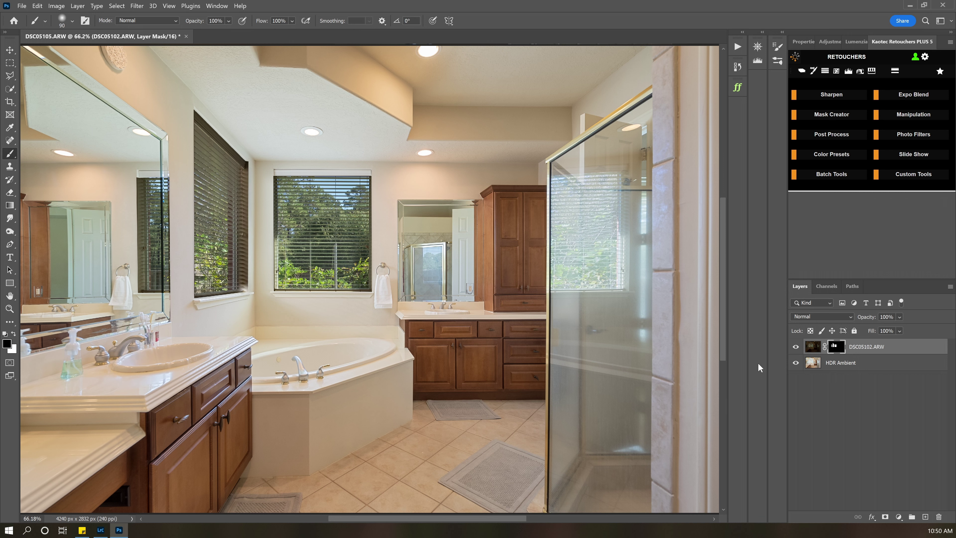
Set Camera Raw Shadows to +100, Exposure to +0.90 and Highlights to -66 on the window layer
click(815, 349)
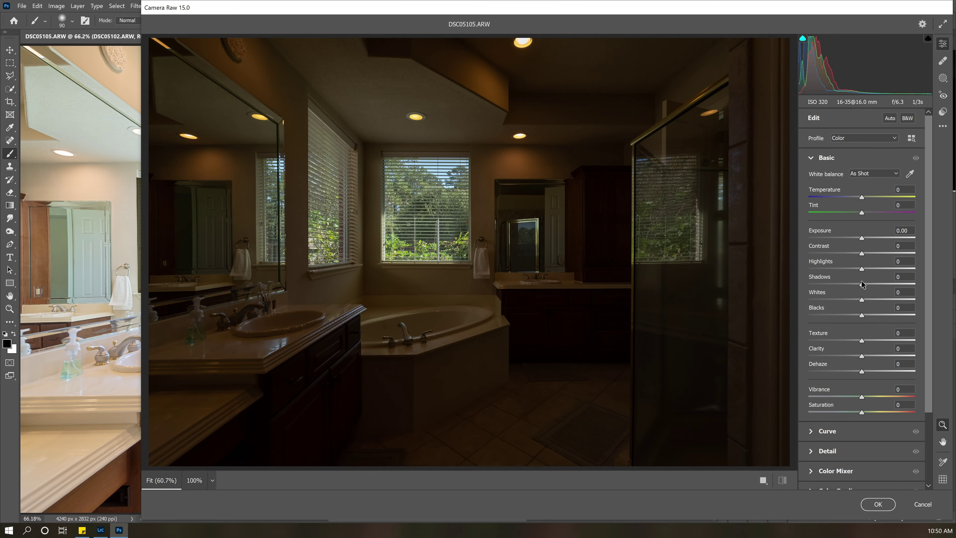
drag(863, 285, 926, 283)
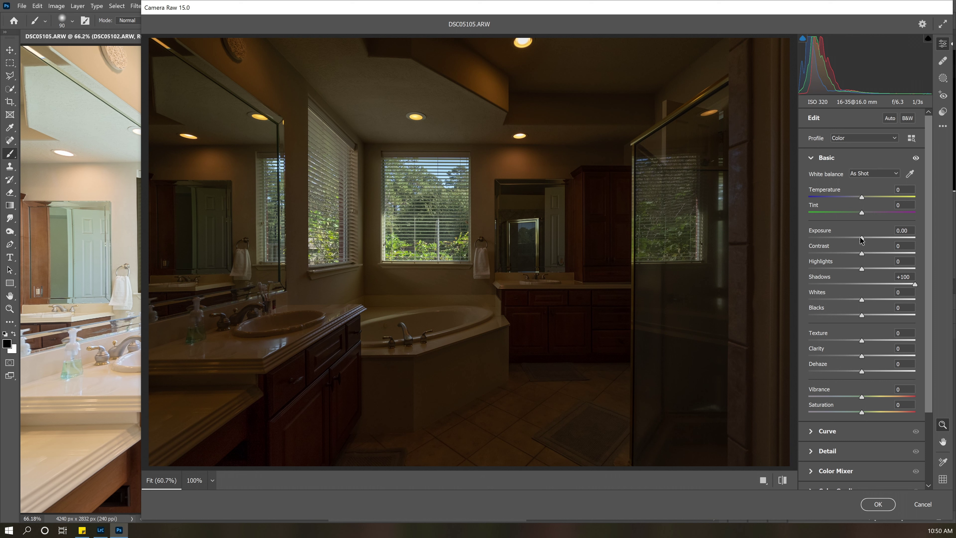
drag(860, 238, 870, 230)
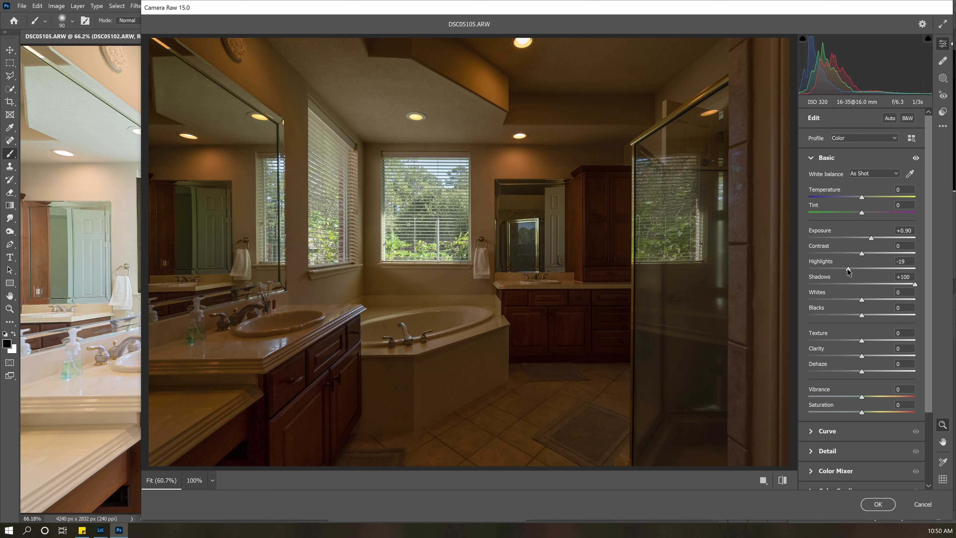
drag(848, 270, 827, 269)
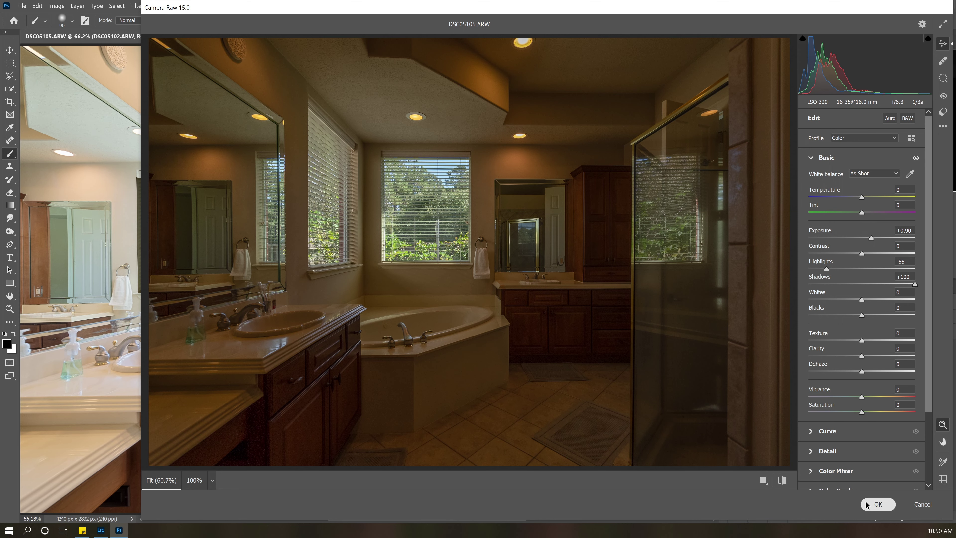
click(877, 504)
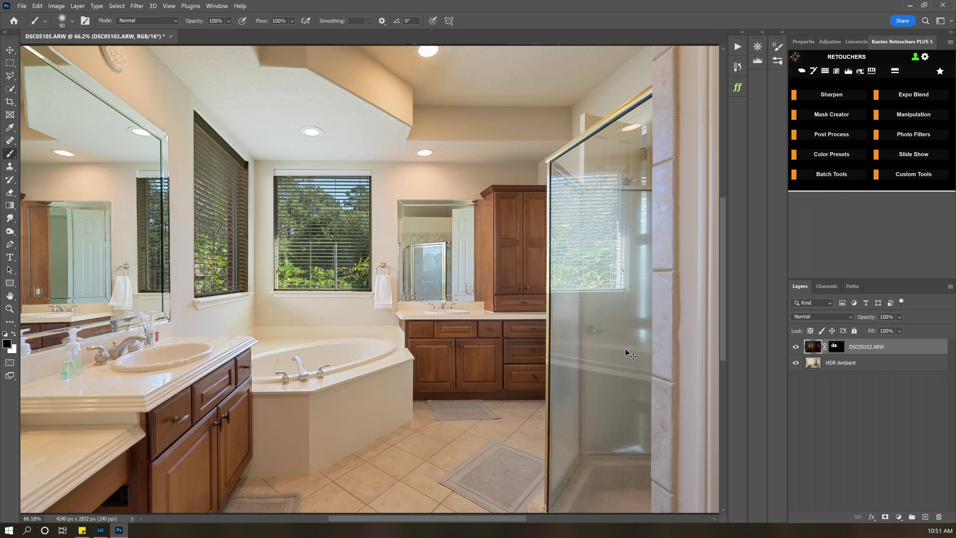
Duplicate DSC05102.ARW, hide the copy, and select the original layer
key(ctrl+j)
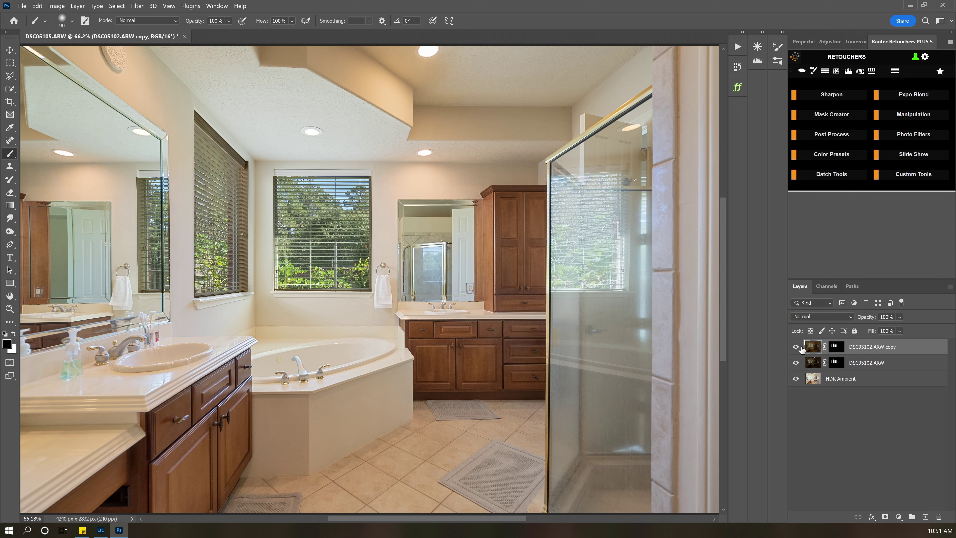
click(799, 348)
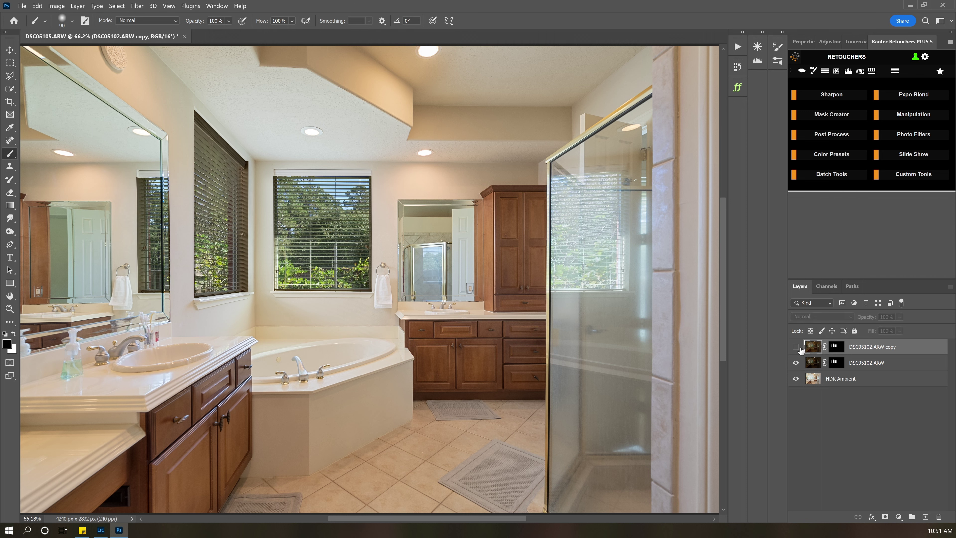
click(811, 364)
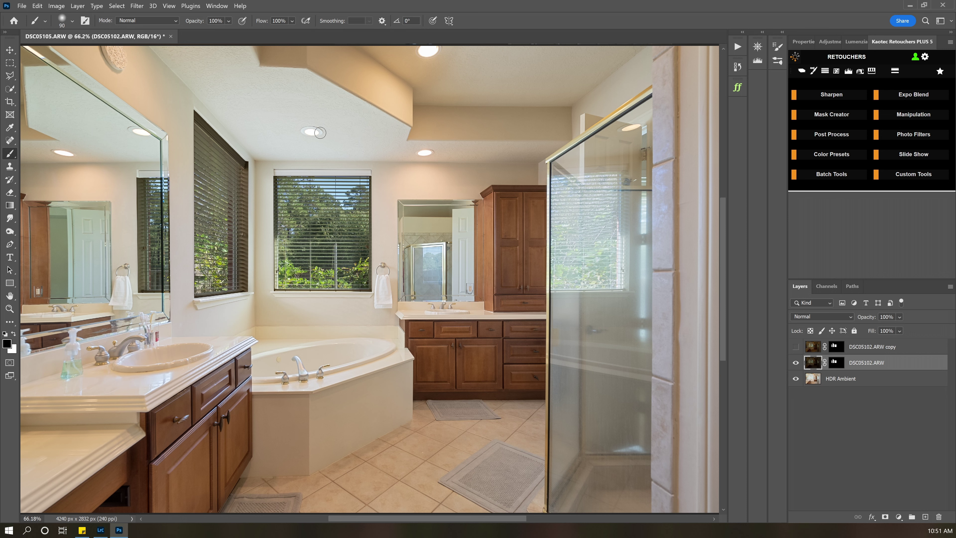
click(57, 5)
mouse_move(86, 31)
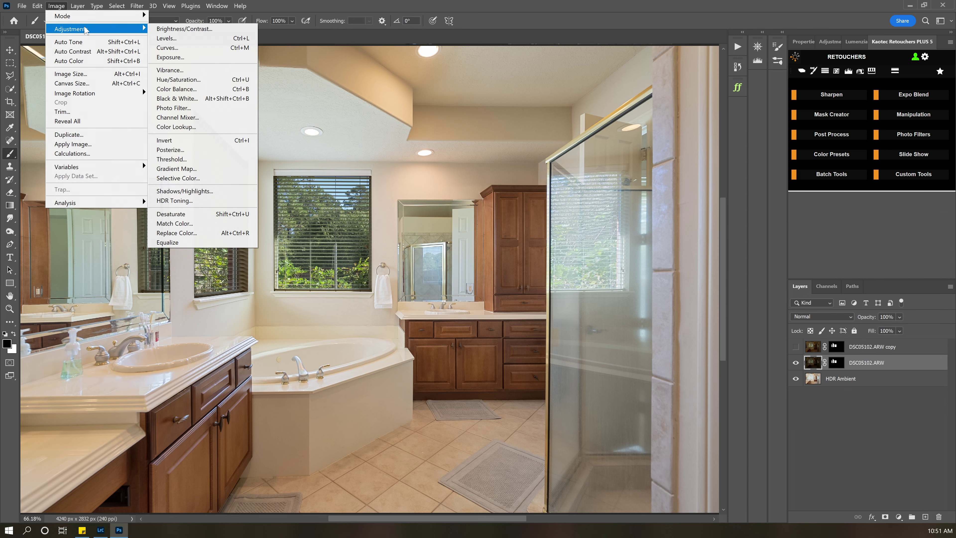
click(225, 191)
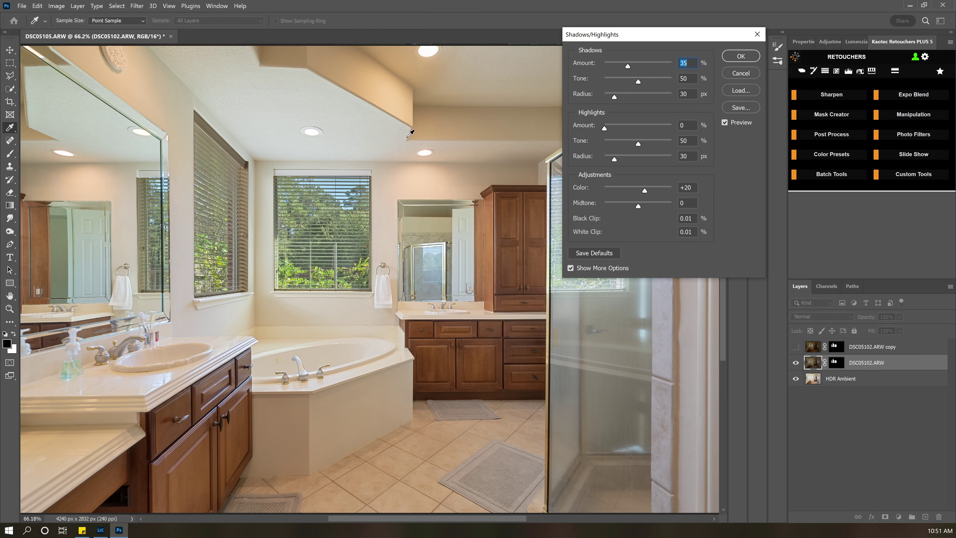
click(578, 268)
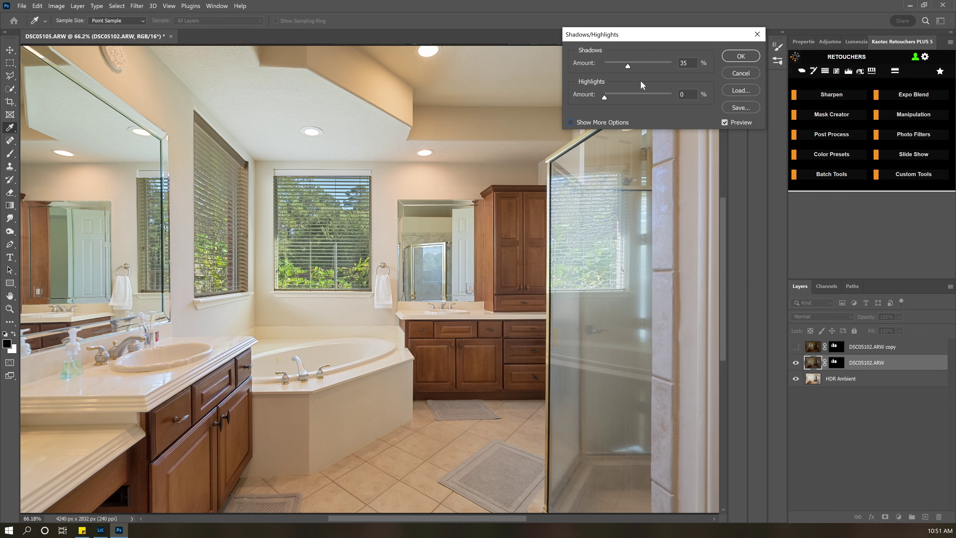
click(570, 122)
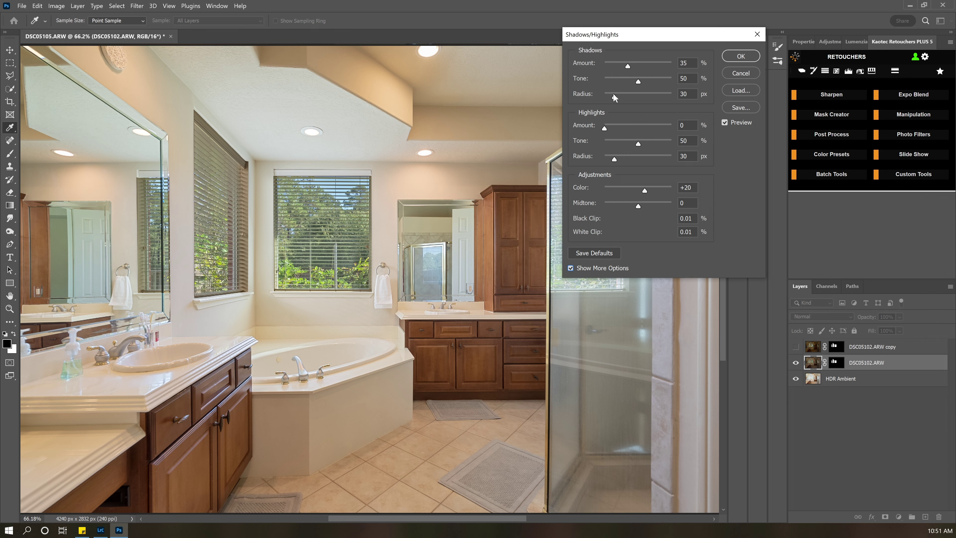
drag(628, 63, 585, 68)
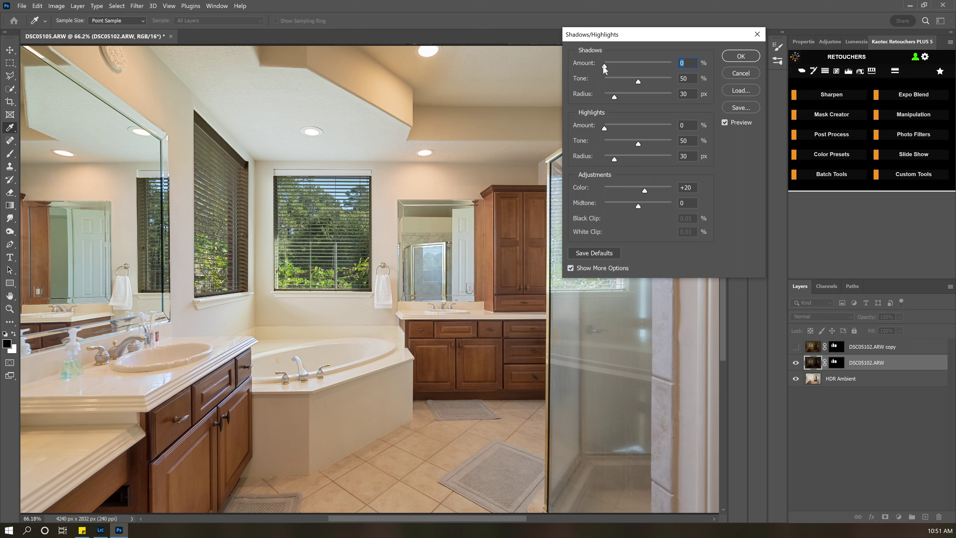
drag(604, 68, 677, 56)
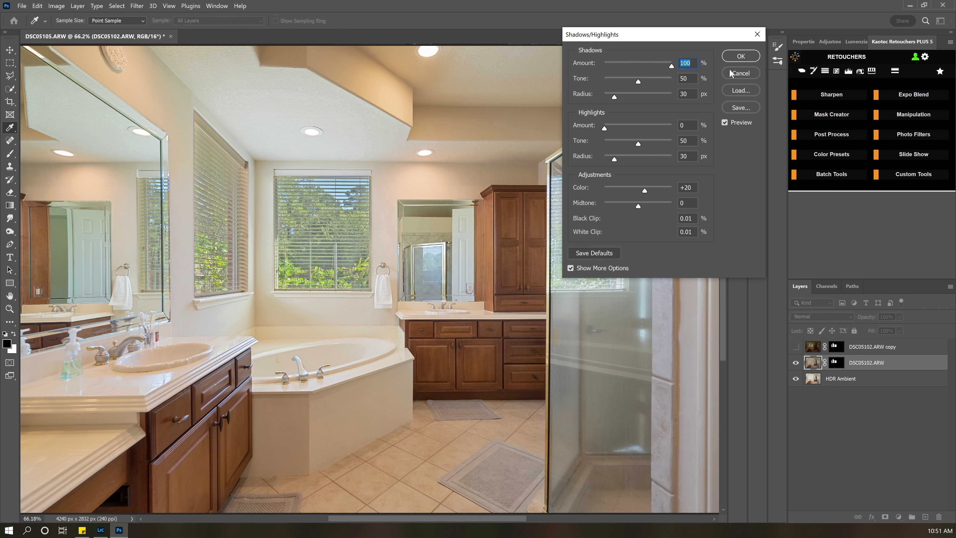
drag(734, 68, 767, 200)
click(739, 73)
key(b)
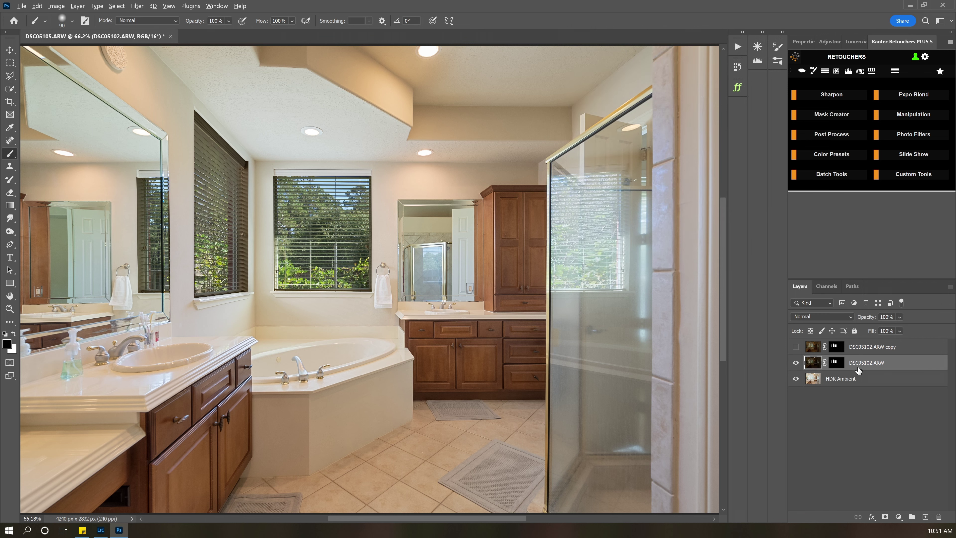
Hide HDR Ambient, disable the mask, and apply Shadows/Highlights: Amount 39, Tone 50, Radius 40
alt+click(795, 363)
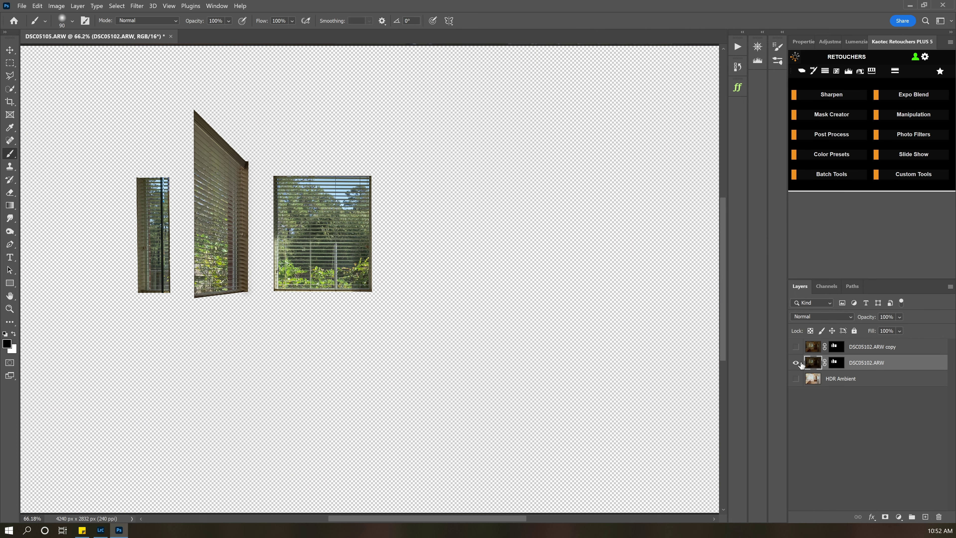
shift+click(838, 366)
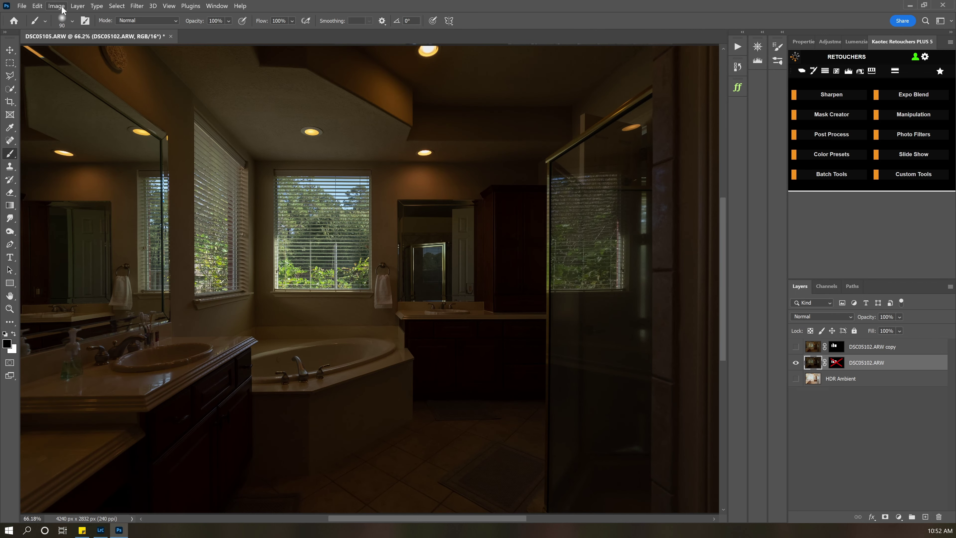
click(56, 6)
mouse_move(64, 29)
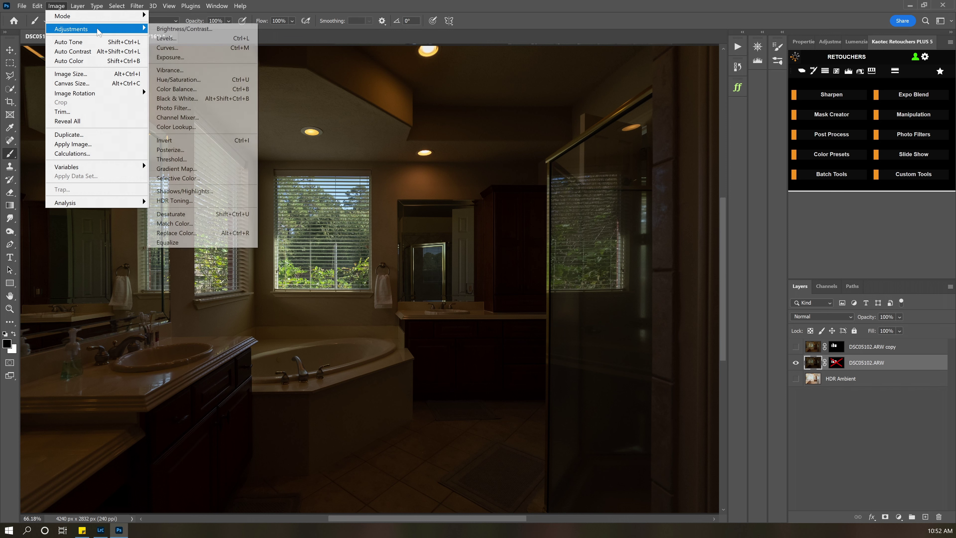
click(212, 192)
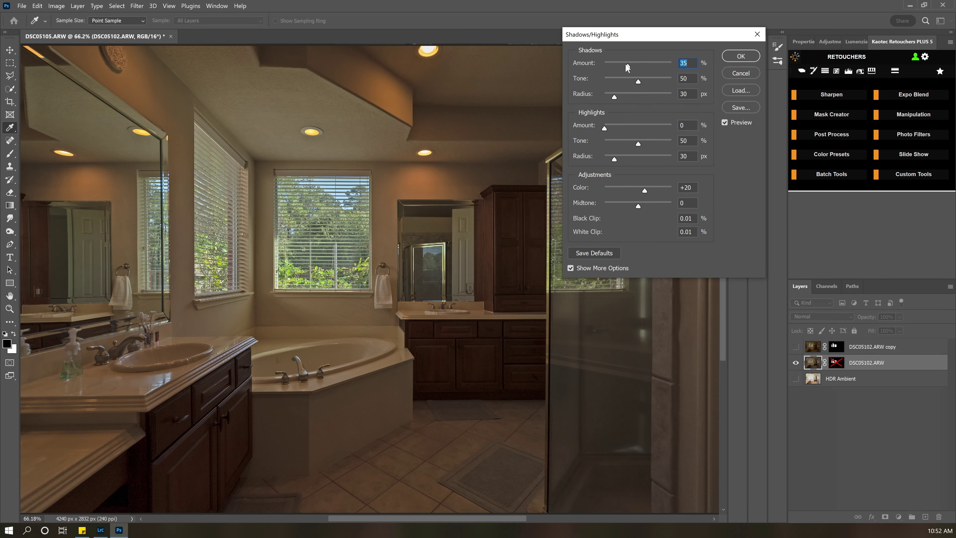
drag(636, 64, 682, 59)
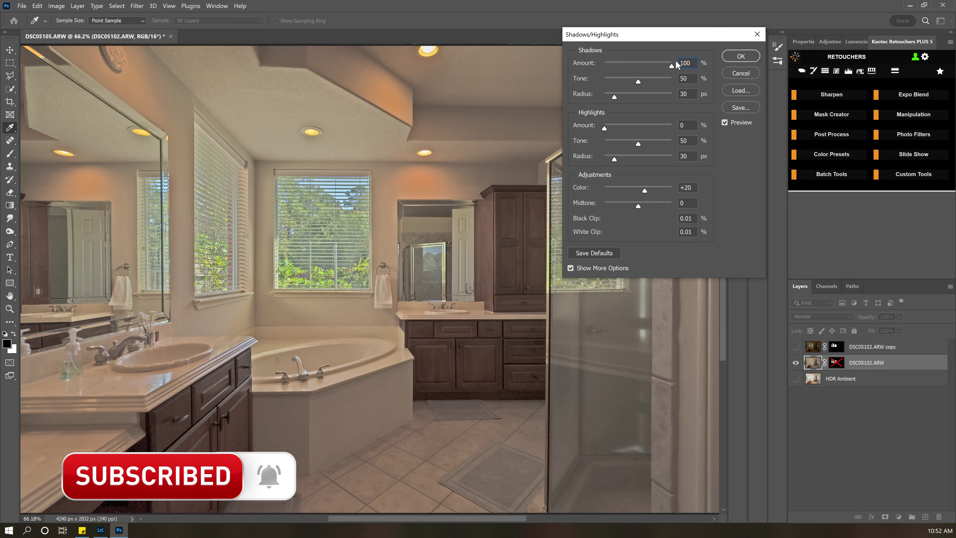
drag(656, 65, 588, 85)
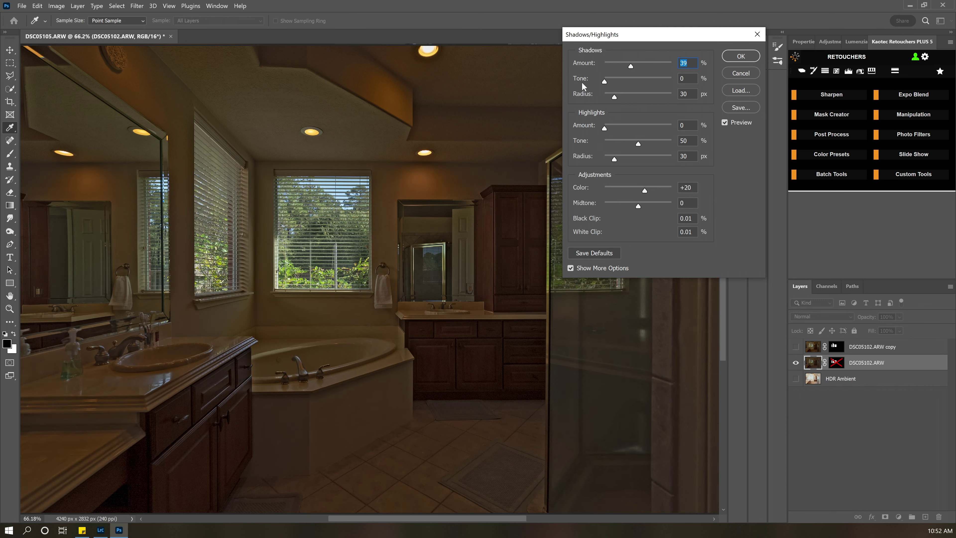
mouse_move(604, 82)
mouse_down()
mouse_move(674, 74)
mouse_move(638, 77)
mouse_move(600, 97)
mouse_move(667, 88)
mouse_move(618, 93)
mouse_up()
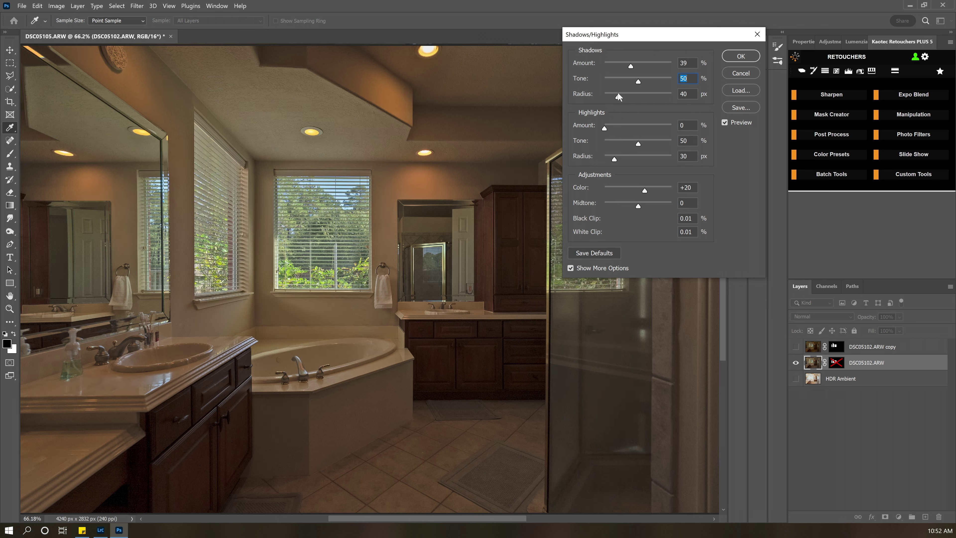
click(740, 56)
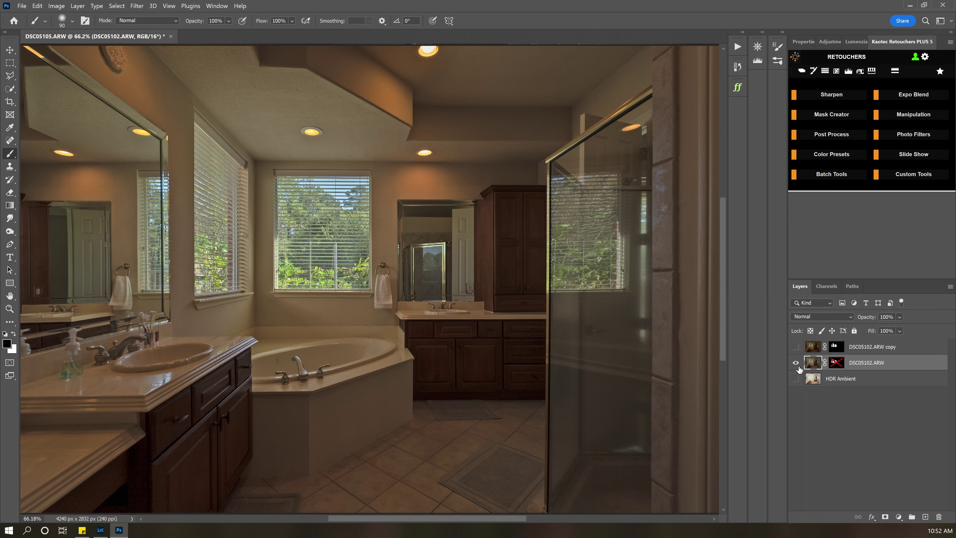
Re-enable the window mask and rename the layers 'S/H' and 'Camera Raw'
shift+click(835, 364)
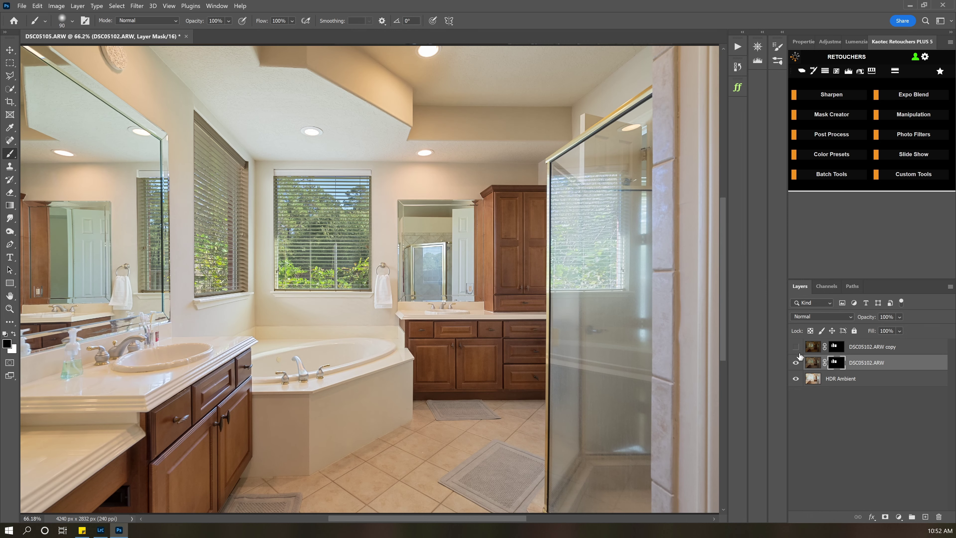
double_click(849, 361)
text(S/H)
key(Return)
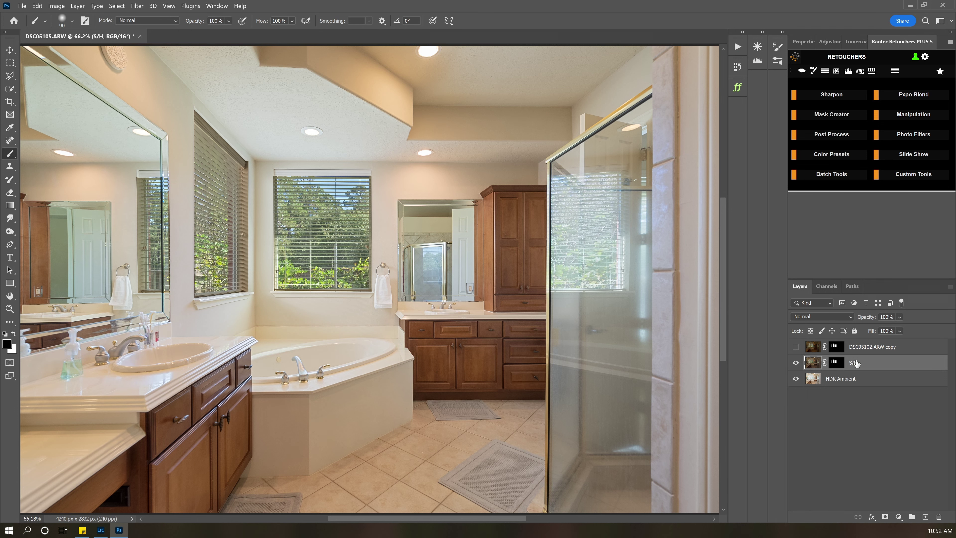
right_click(867, 363)
click(870, 351)
click(871, 347)
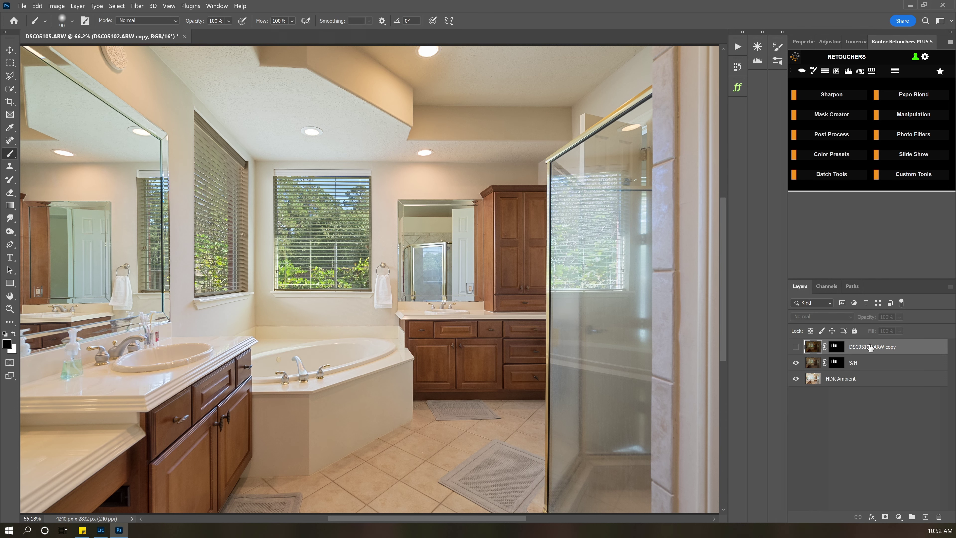
double_click(870, 347)
text(Camera Raw)
key(Return)
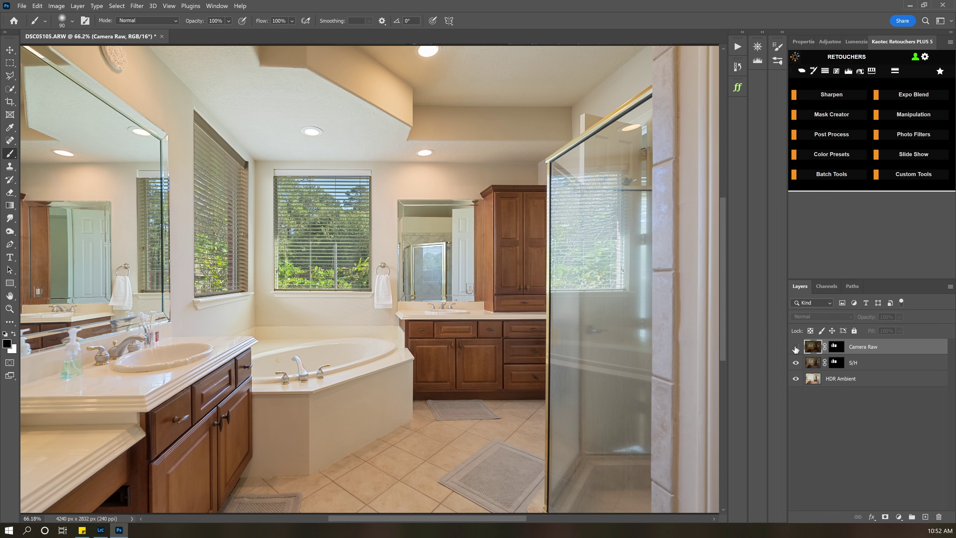
Compare the Camera Raw layer against S/H on the zoomed-in blinds, then delete Camera Raw
click(795, 348)
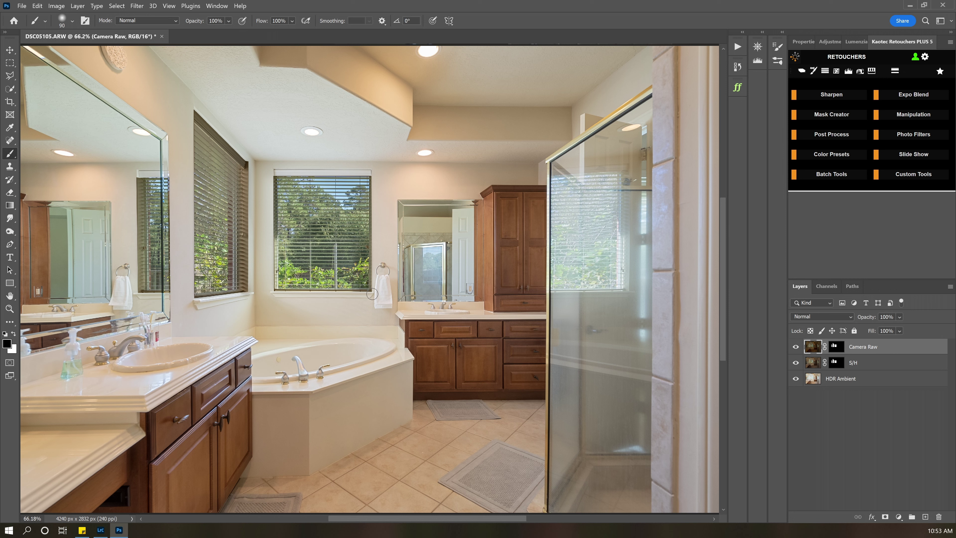
click(795, 347)
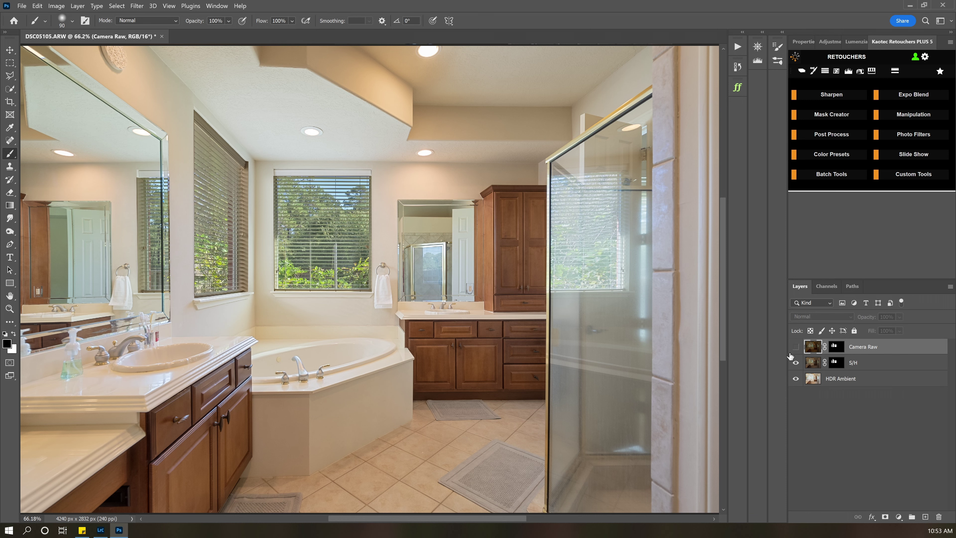
click(814, 364)
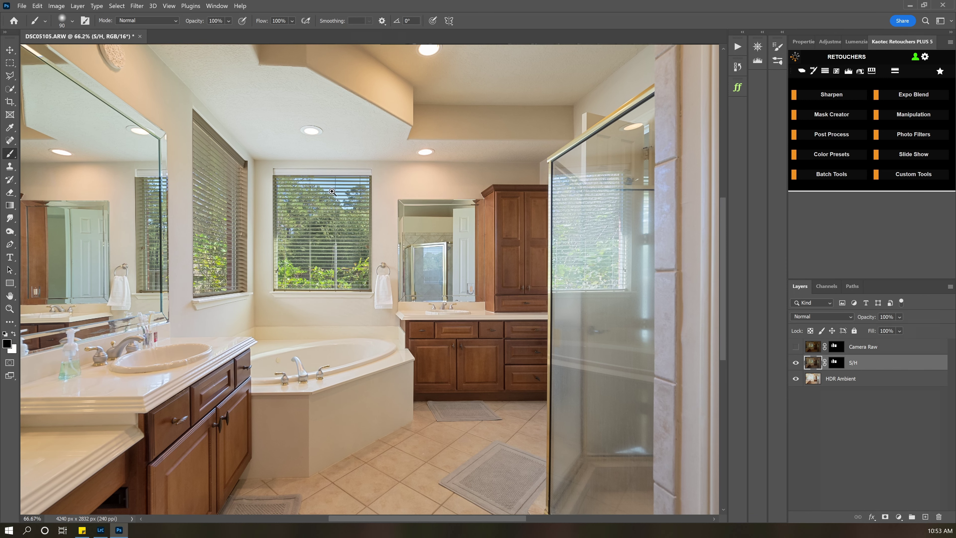
click(311, 194)
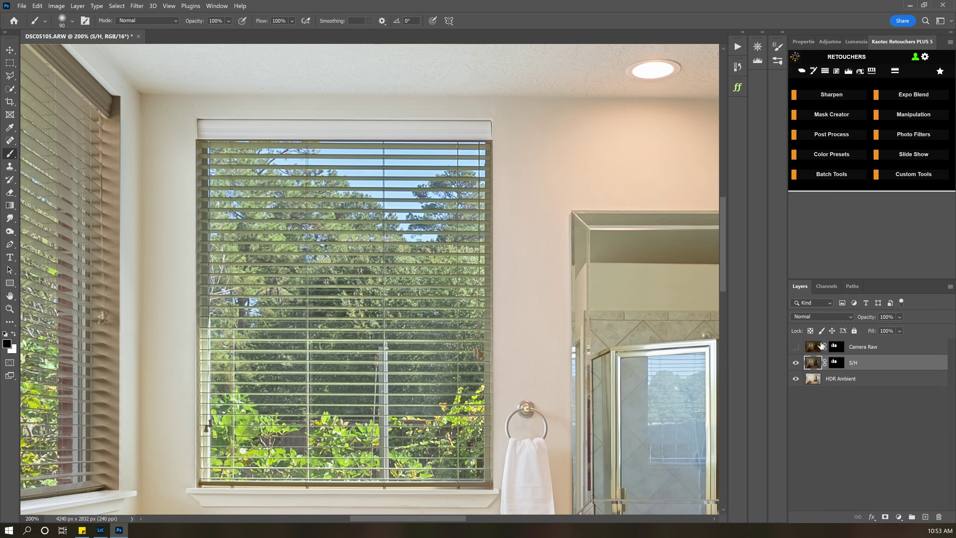
click(795, 347)
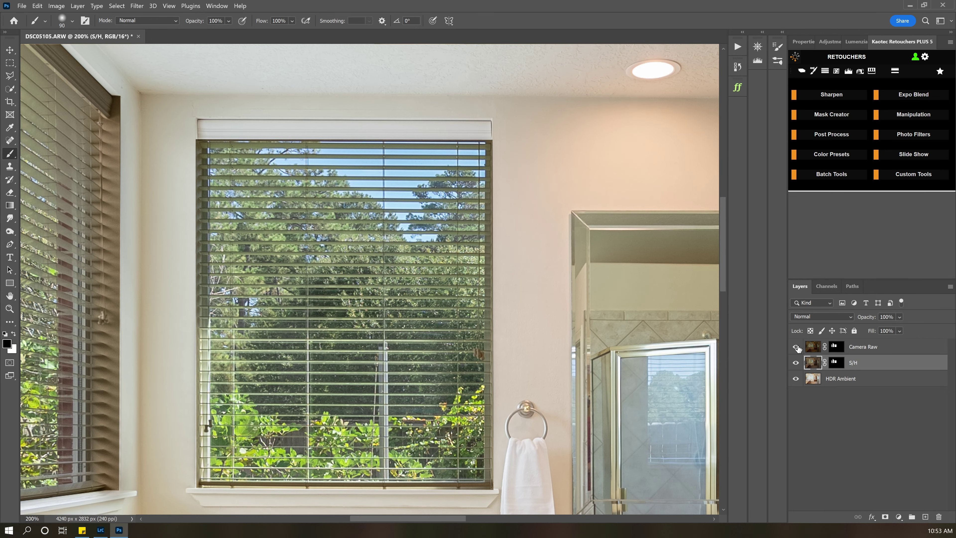
click(796, 347)
click(795, 346)
click(796, 347)
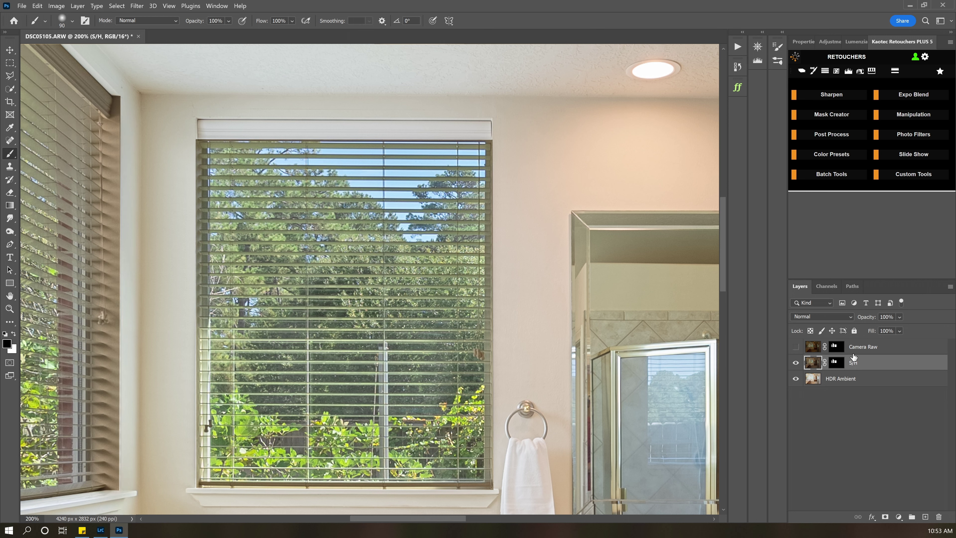
click(852, 352)
key(Delete)
Paint the window's left frame, right frame and sill into the S/H mask with a smaller brush
click(836, 346)
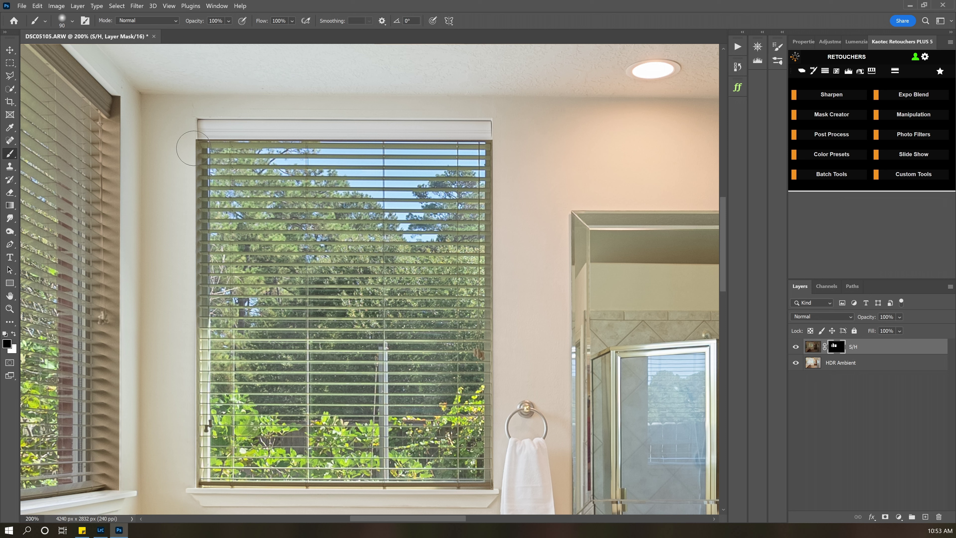
key(bracketleft)
key(bracketleft)
key(bracketleft)
key(bracketleft)
shift+click(193, 492)
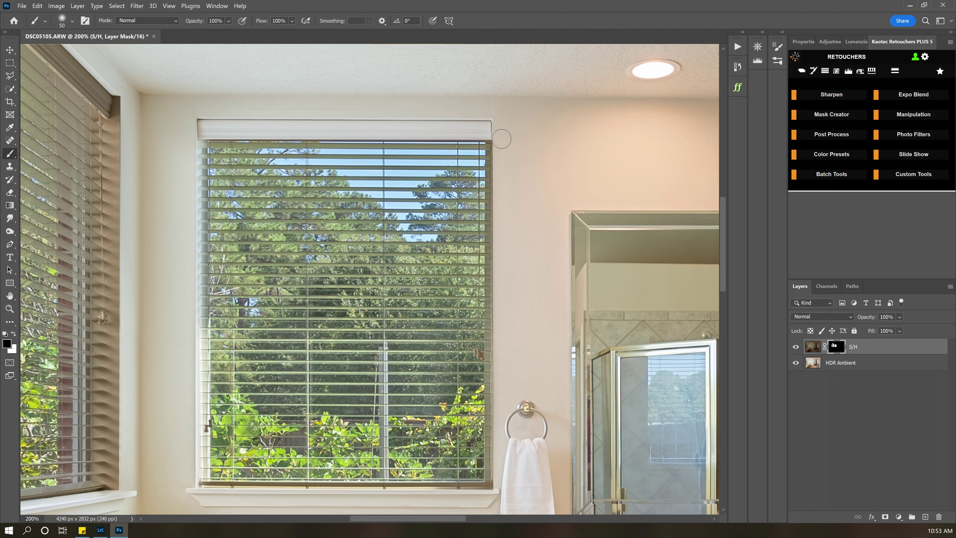
key(bracketleft)
click(500, 140)
shift+click(495, 501)
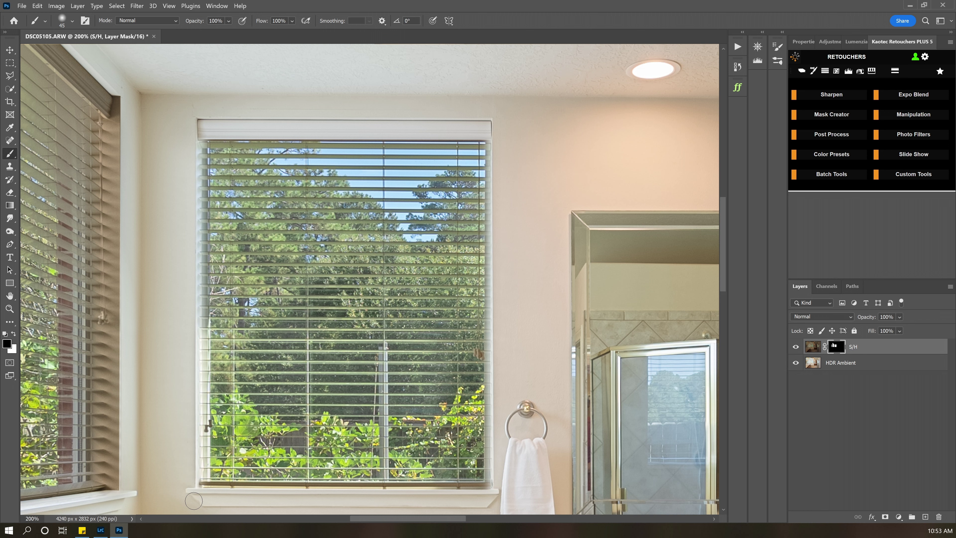
shift+click(195, 494)
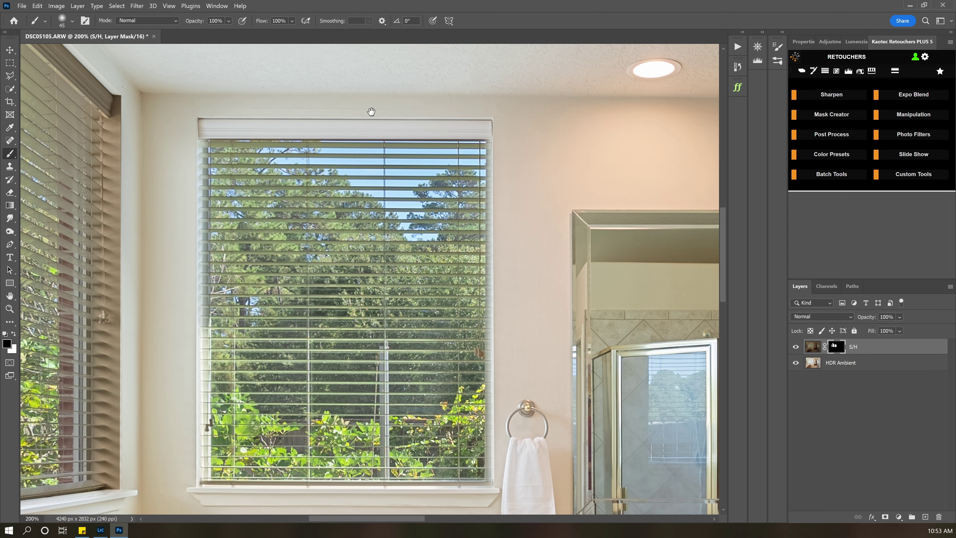
At 66.7% zoom, brighten the left blind edge, valance, bottom rail, mirrored trim and sill edges
alt+click(372, 112)
alt+click(372, 112)
alt+click(350, 112)
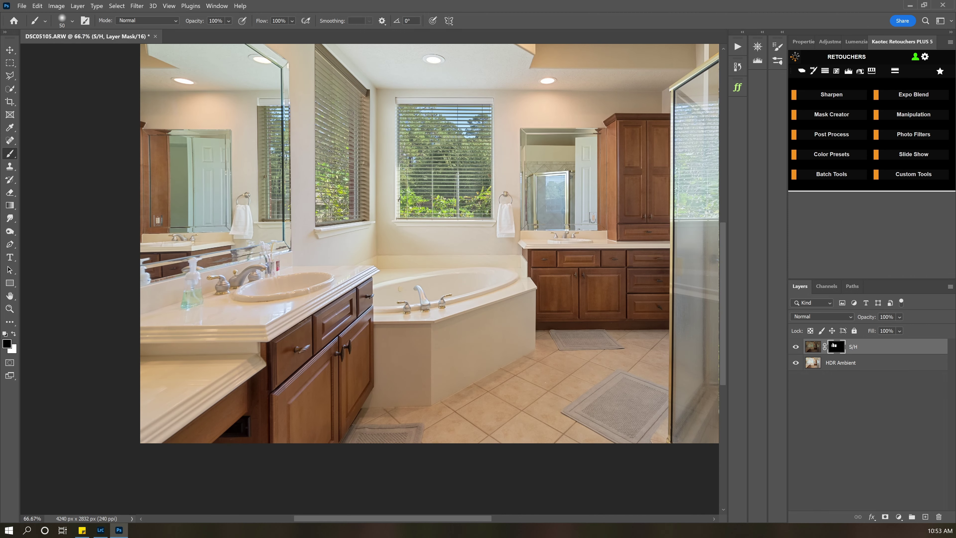
key(bracketright)
click(368, 97)
shift+click(365, 226)
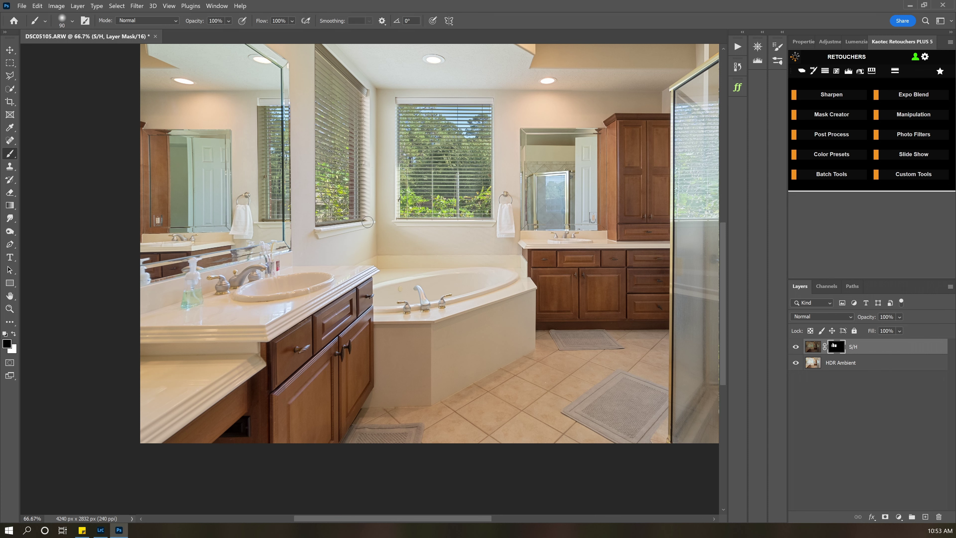
drag(364, 163, 373, 208)
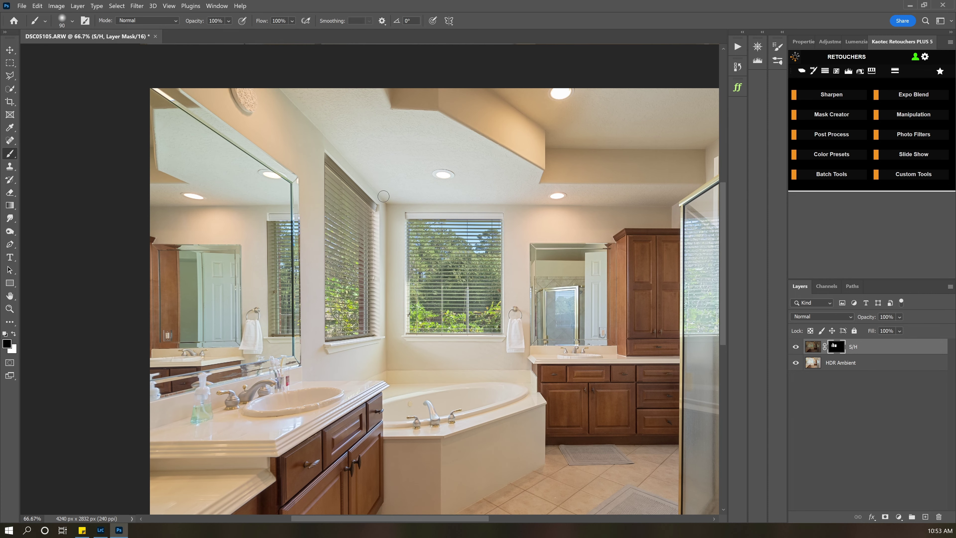
shift+click(381, 209)
key(bracketleft)
key(bracketleft)
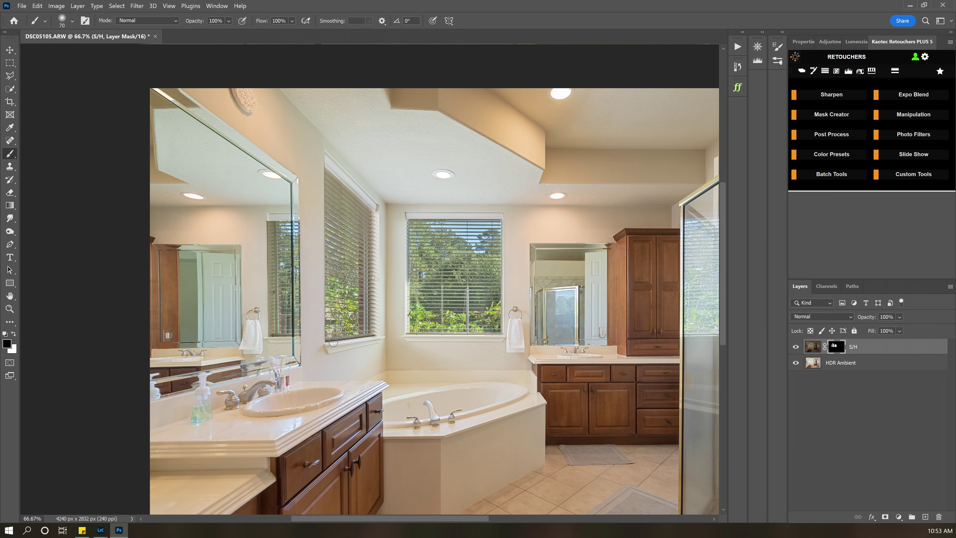
shift+click(376, 338)
shift+click(270, 342)
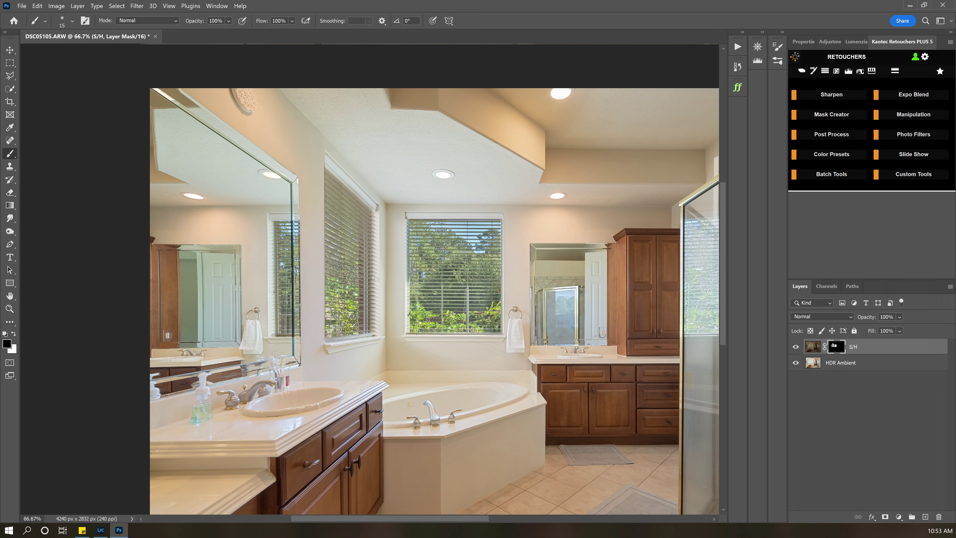
shift+click(503, 219)
click(408, 334)
shift+click(502, 334)
Stamp visible layers into Layer 1 and apply Camera Raw Auto tones with Exposure +0.35
key(ctrl+shift+alt+e)
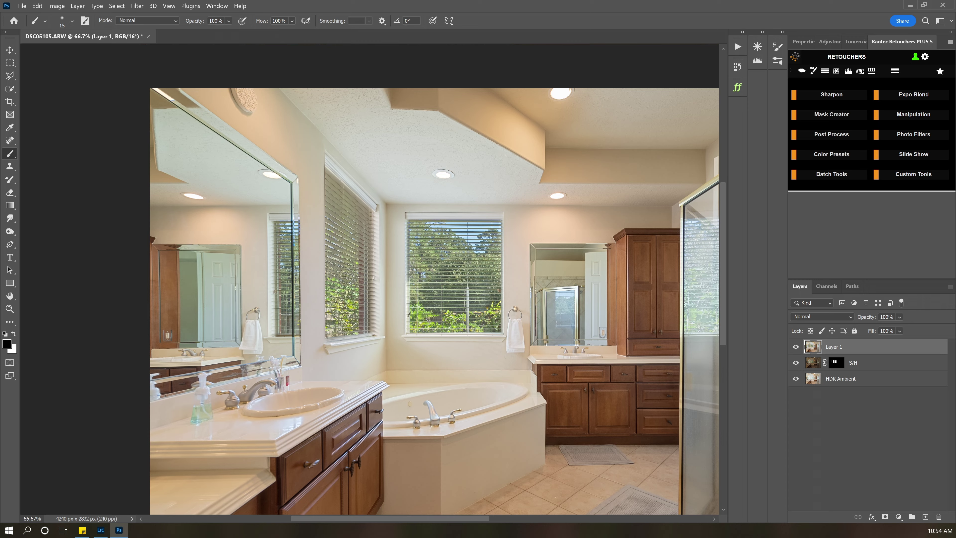
key(ctrl+shift+a)
click(890, 118)
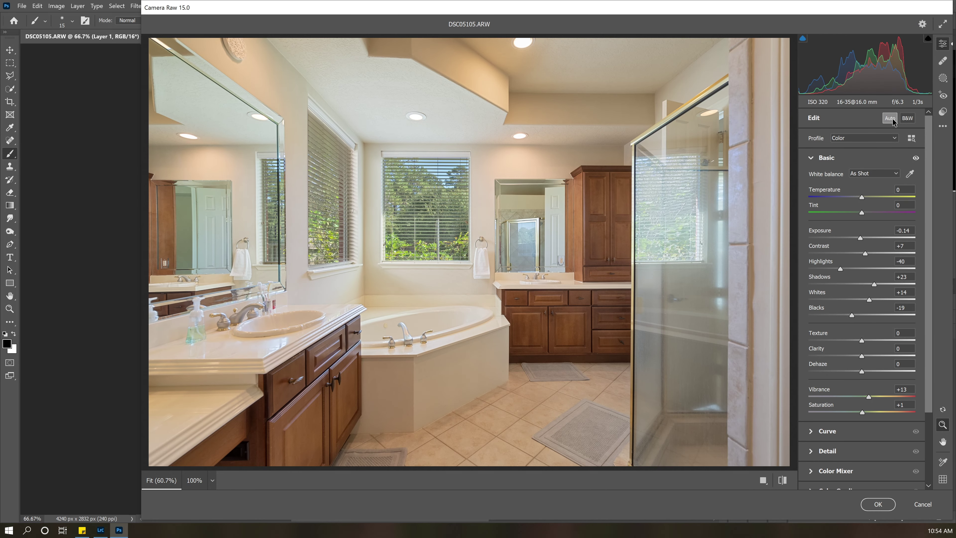
drag(860, 238, 865, 238)
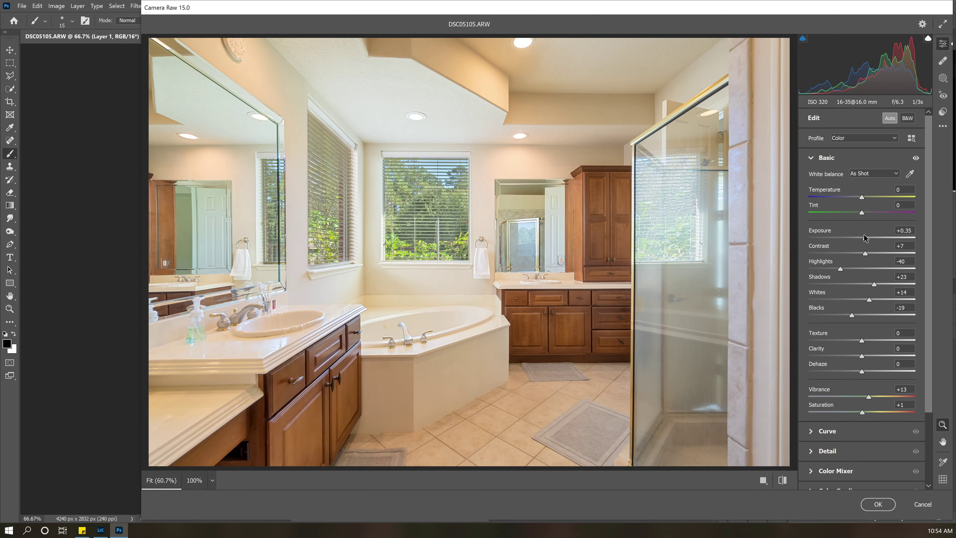
click(878, 504)
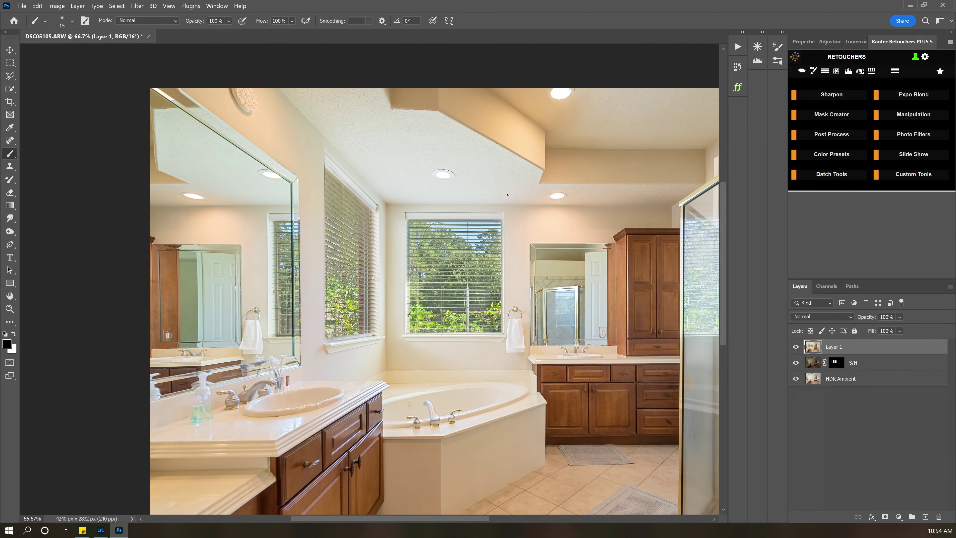
Duplicate Layer 1 and cut Camera Raw saturation to Oranges -60 and Yellows -40
key(ctrl+j)
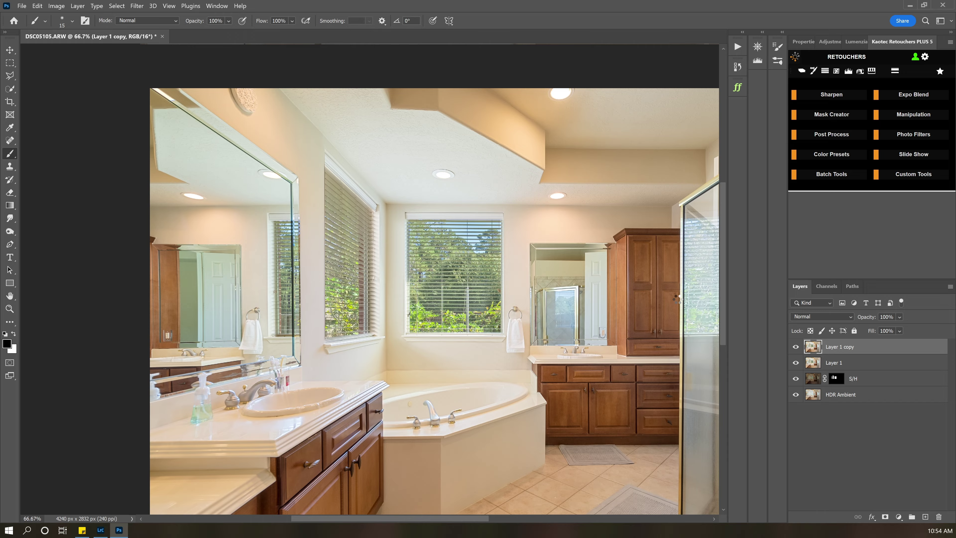
key(ctrl+shift+a)
click(812, 472)
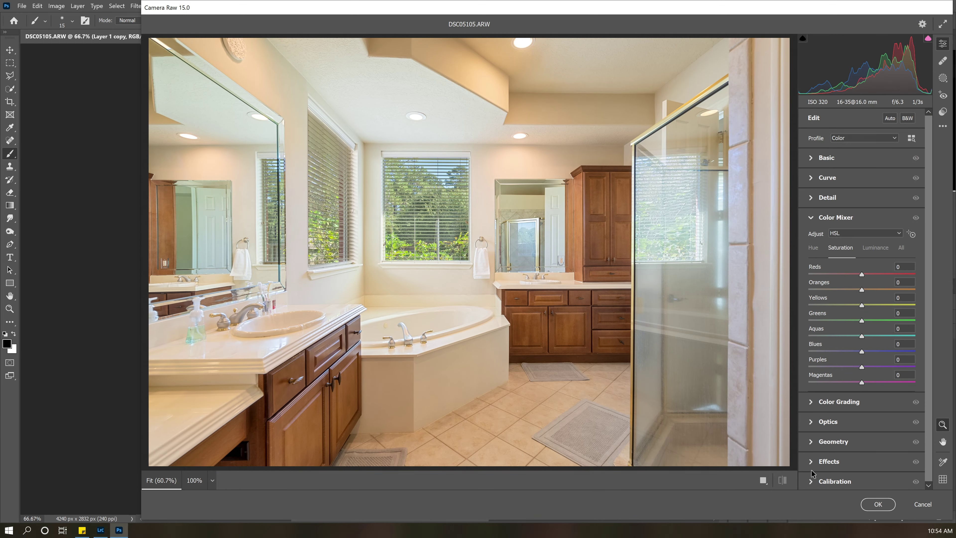
mouse_move(844, 290)
mouse_down()
mouse_move(829, 290)
mouse_move(845, 306)
mouse_up()
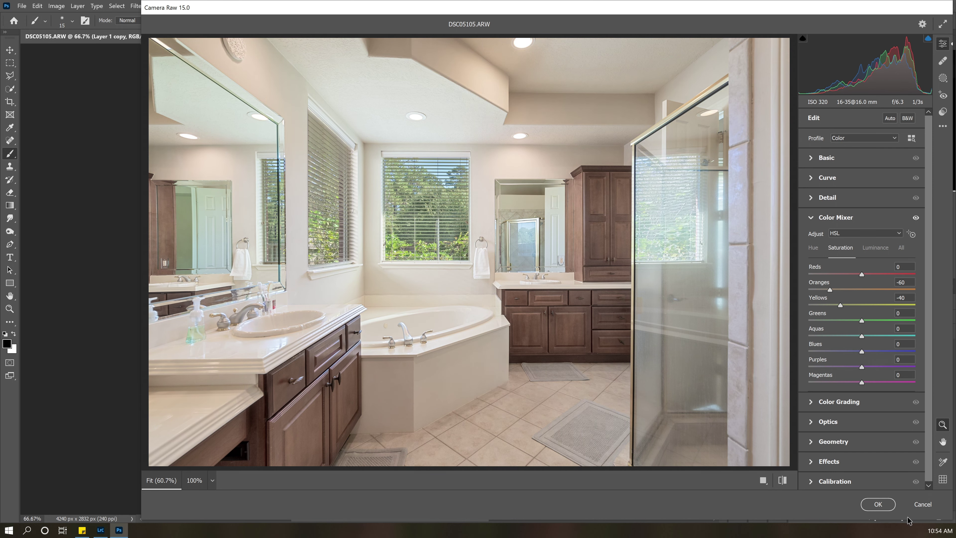
click(879, 505)
key(w)
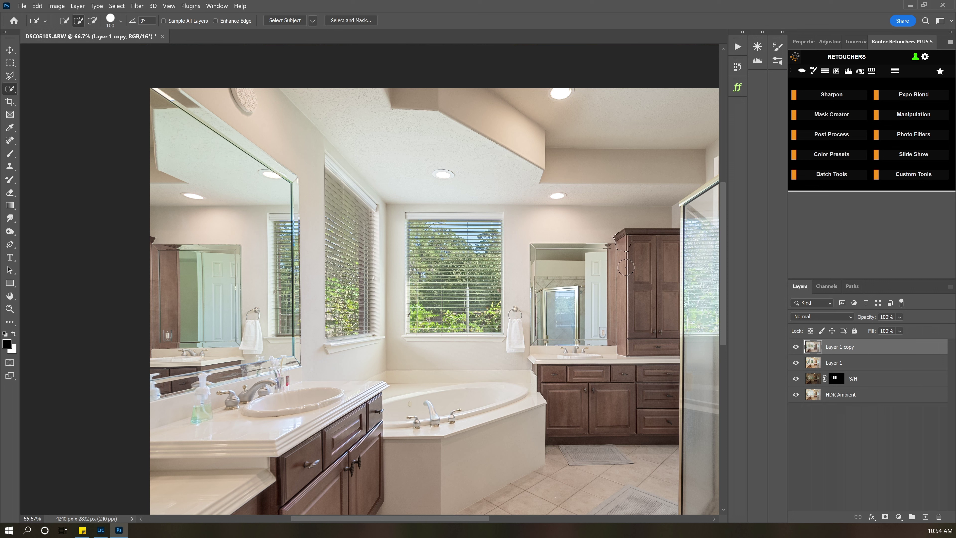
Quick-select the vanity cabinets and mask them out of Layer 1 copy, toggling the mask to compare
mouse_move(596, 390)
mouse_down()
mouse_move(554, 377)
mouse_move(611, 380)
mouse_move(641, 405)
mouse_move(612, 412)
mouse_up()
key(bracketleft)
key(bracketleft)
key(bracketleft)
key(bracketleft)
key(bracketleft)
key(bracketleft)
key(bracketright)
mouse_move(302, 426)
mouse_down()
mouse_move(314, 453)
mouse_move(287, 491)
mouse_move(259, 505)
mouse_move(308, 462)
mouse_move(360, 503)
mouse_up()
click(885, 517)
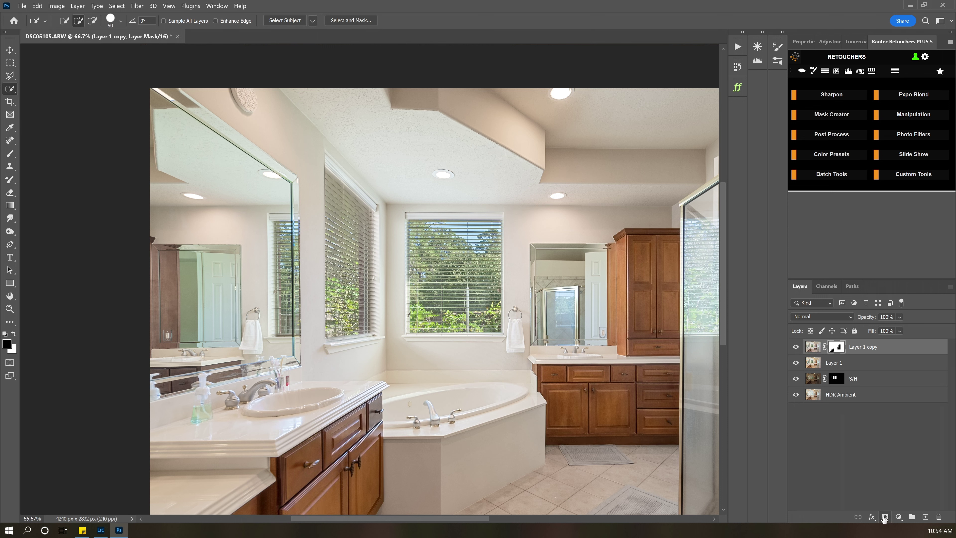
shift+click(833, 348)
key(b)
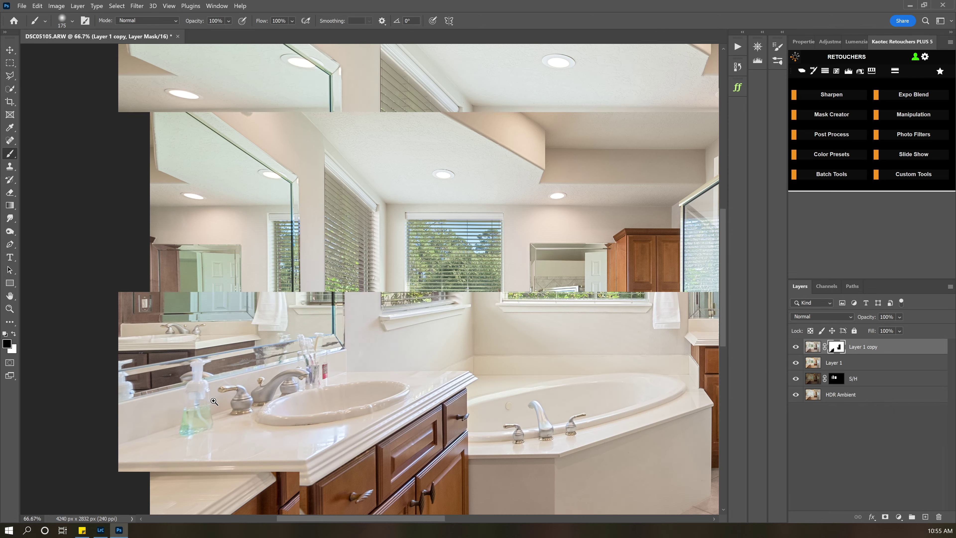
scroll(214, 401, up, 3)
key(bracketleft)
key(bracketleft)
key(bracketleft)
key(bracketleft)
key(bracketleft)
key(bracketleft)
key(bracketleft)
key(bracketleft)
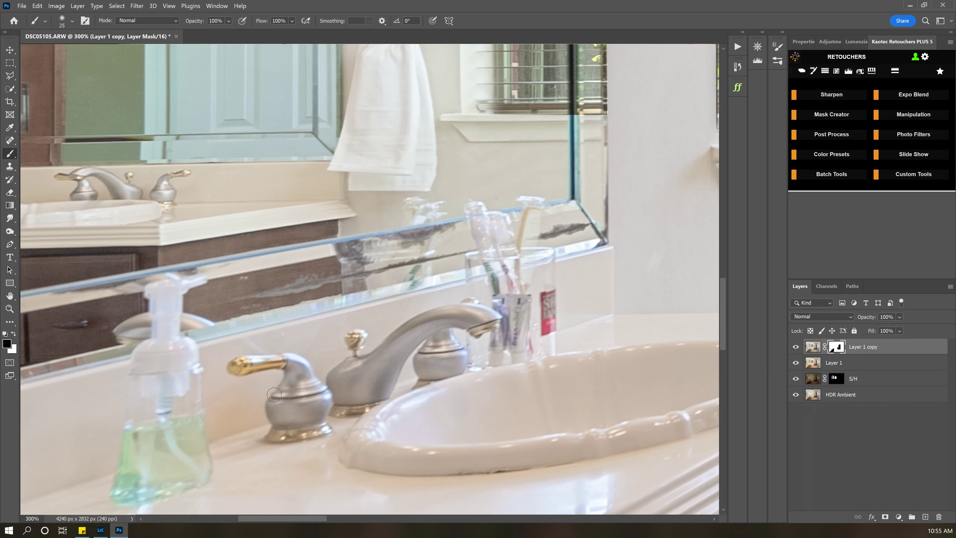
scroll(322, 430, down, 4)
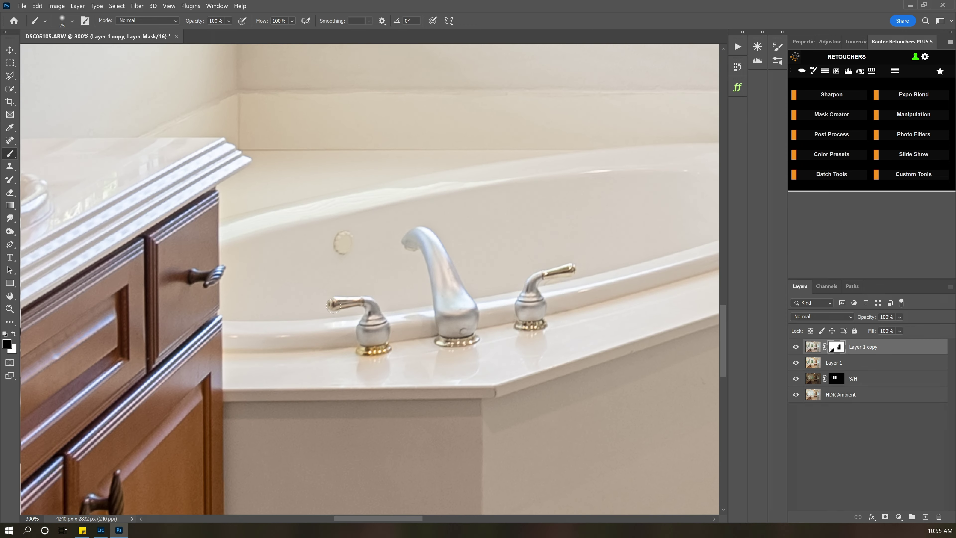
key(bracketleft)
scroll(465, 388, up, 5)
key(bracketright)
key(bracketright)
key(bracketright)
scroll(464, 387, down, 15)
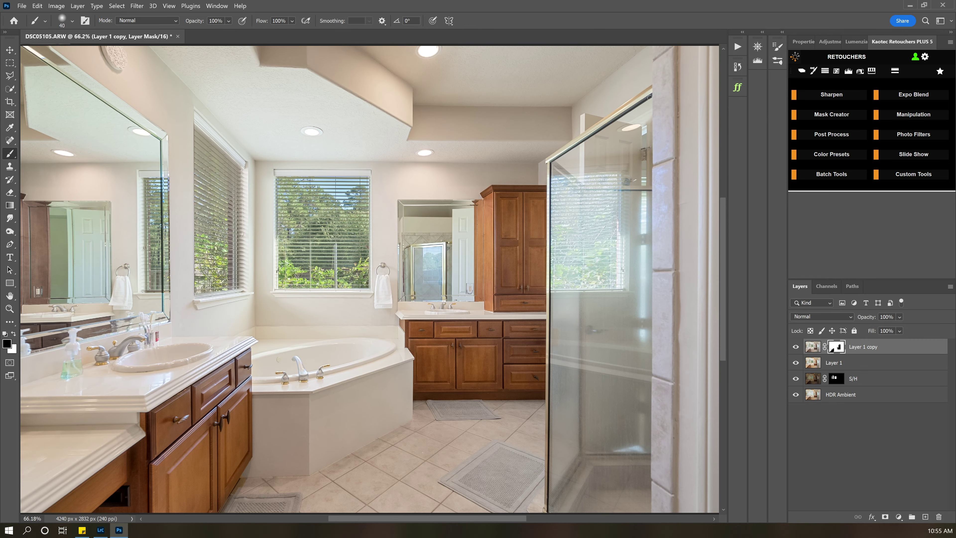
Quick-select the floor tiles, excluding the tub's front panels
key(w)
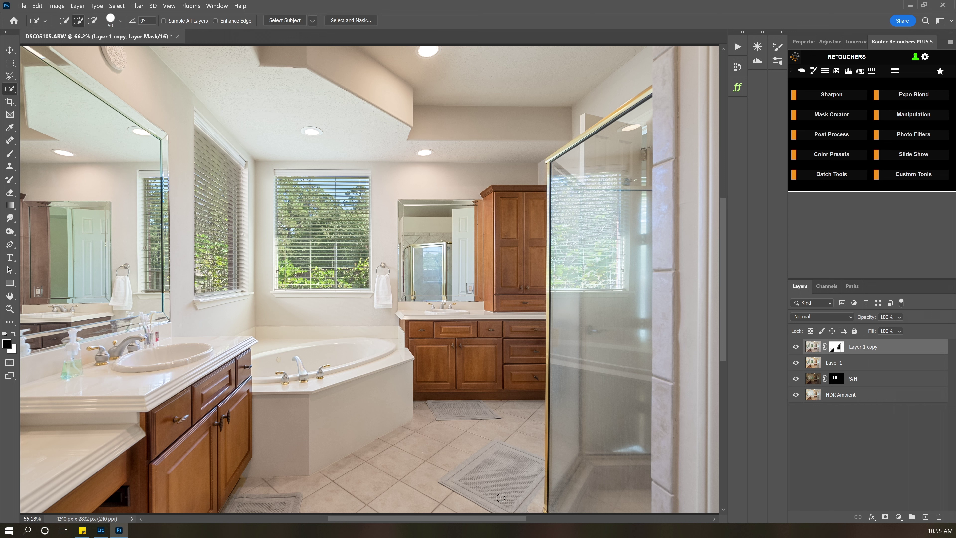
key(bracketright)
key(bracketright)
key(bracketright)
mouse_move(442, 434)
mouse_down()
mouse_move(429, 466)
mouse_move(386, 501)
mouse_move(335, 517)
mouse_move(291, 501)
mouse_up()
alt+click(278, 425)
alt+click(317, 449)
alt+click(317, 450)
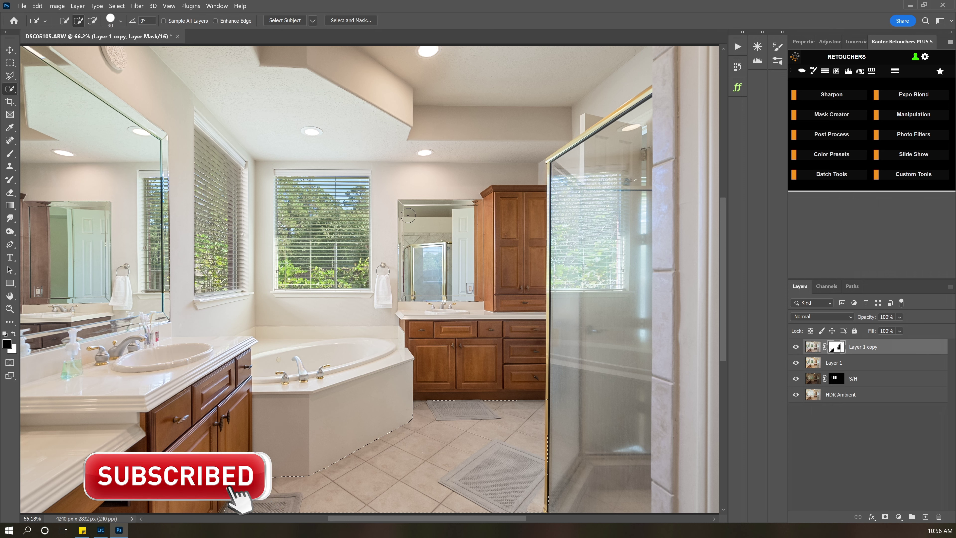
Fill the floor area of the mask with 50% Gray and invert it to return warmth
key(shift+F5)
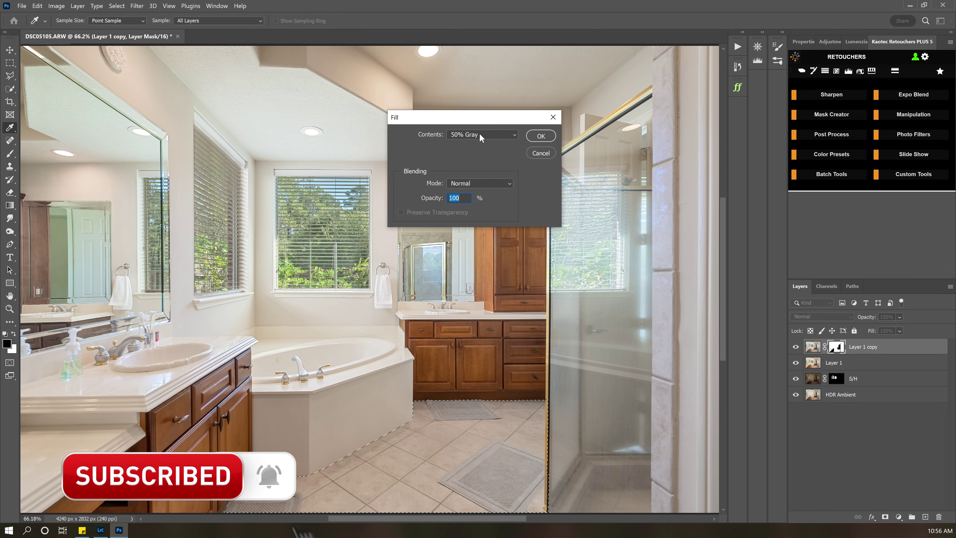
click(541, 136)
key(ctrl+d)
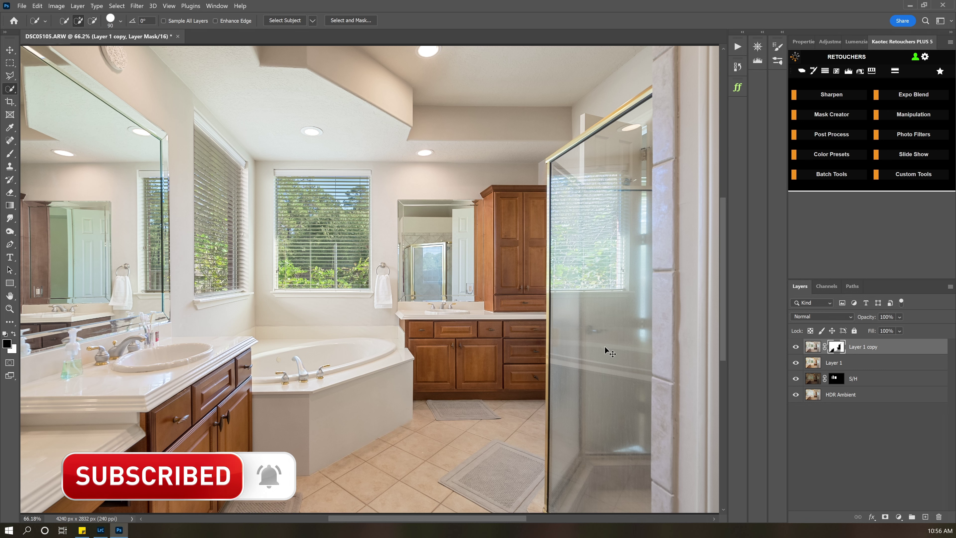
key(ctrl+shift+d)
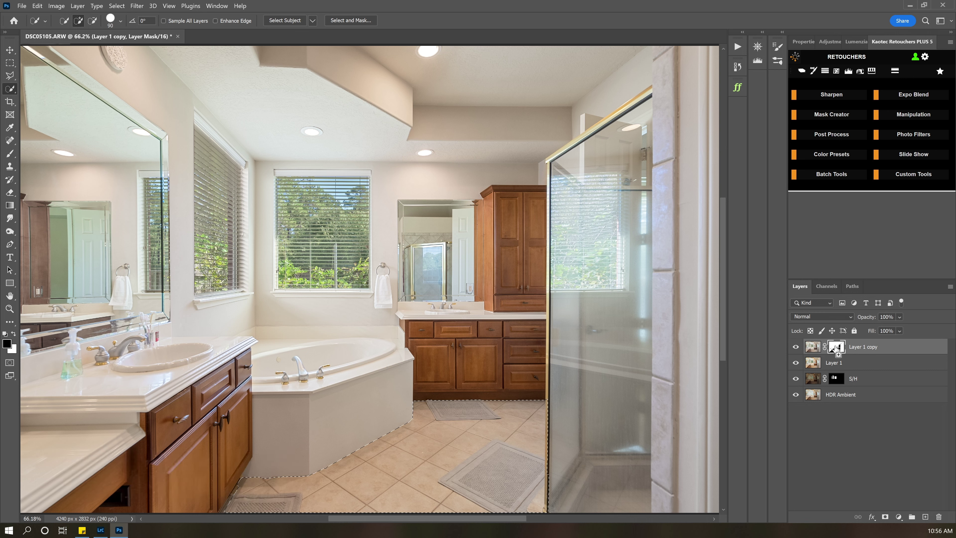
key(ctrl+i)
key(ctrl+d)
Stamp all visible layers into a new Layer 2 at the top of the stack
key(v)
key(ctrl)
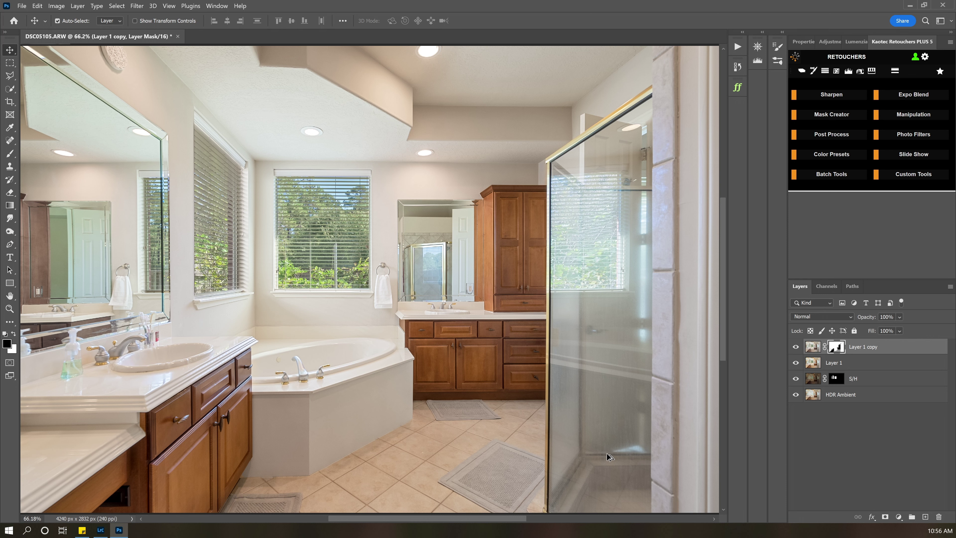
key(ctrl+alt+shift+e)
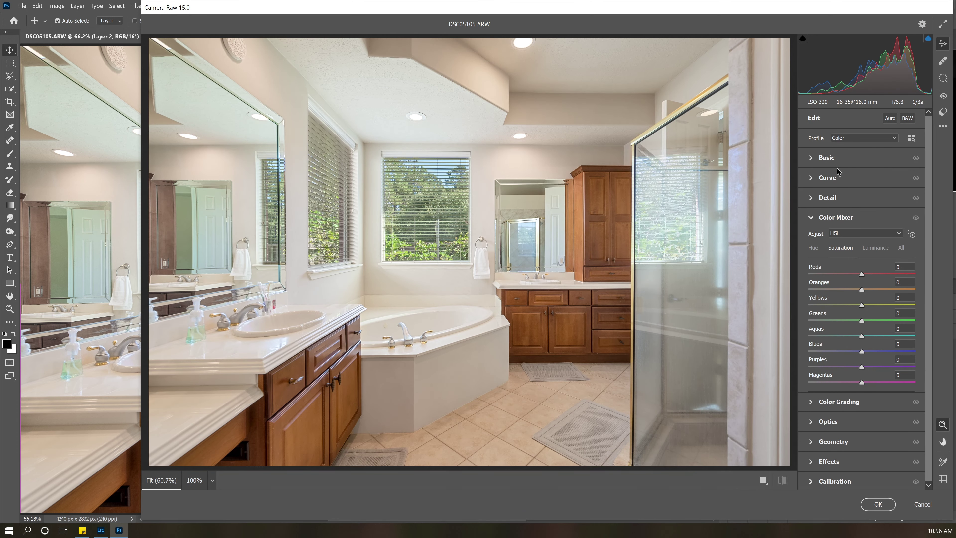
Boost Layer 2's contrast to +28 in the Camera Raw Filter's Basic panel
click(810, 158)
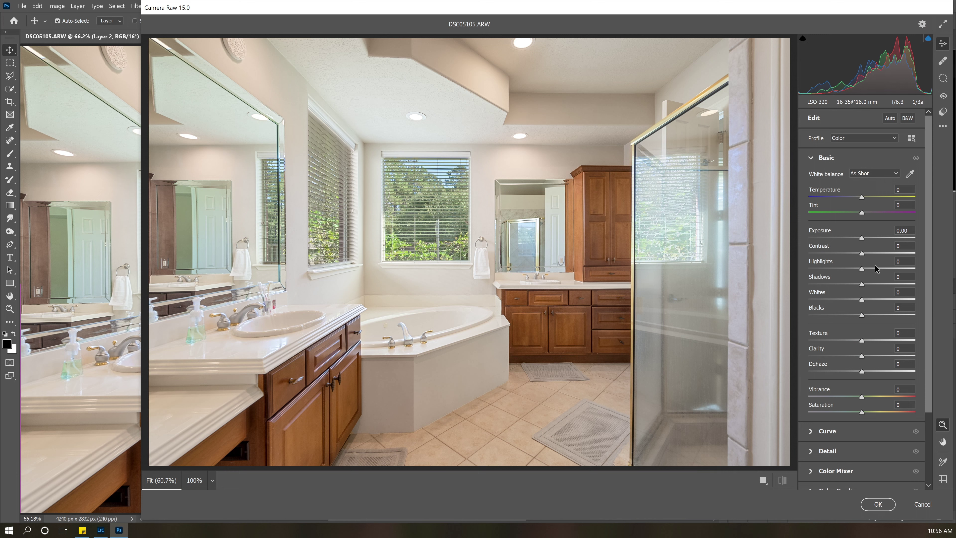
click(876, 252)
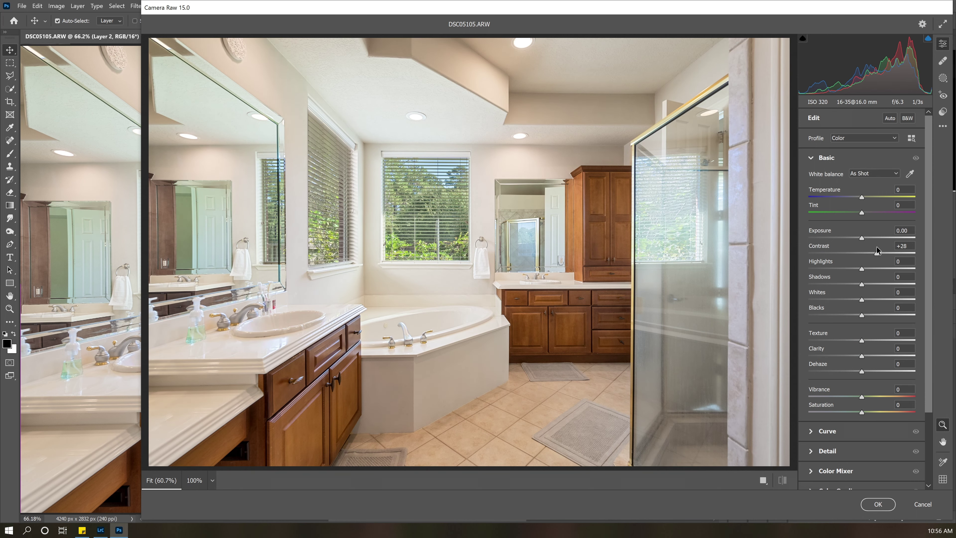
click(875, 503)
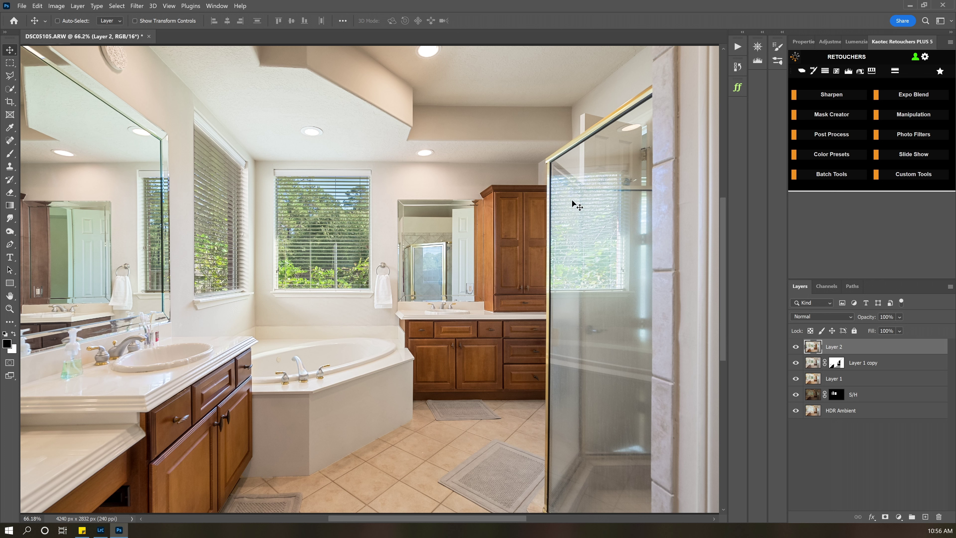
Move the S/H layer to the top of the stack, leaving its mask all black
click(847, 399)
drag(861, 397, 837, 348)
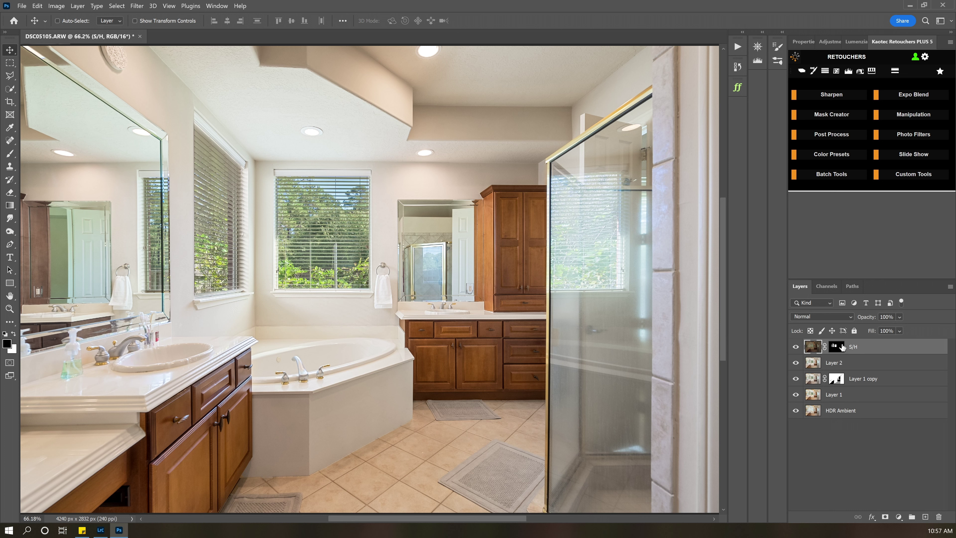
click(835, 347)
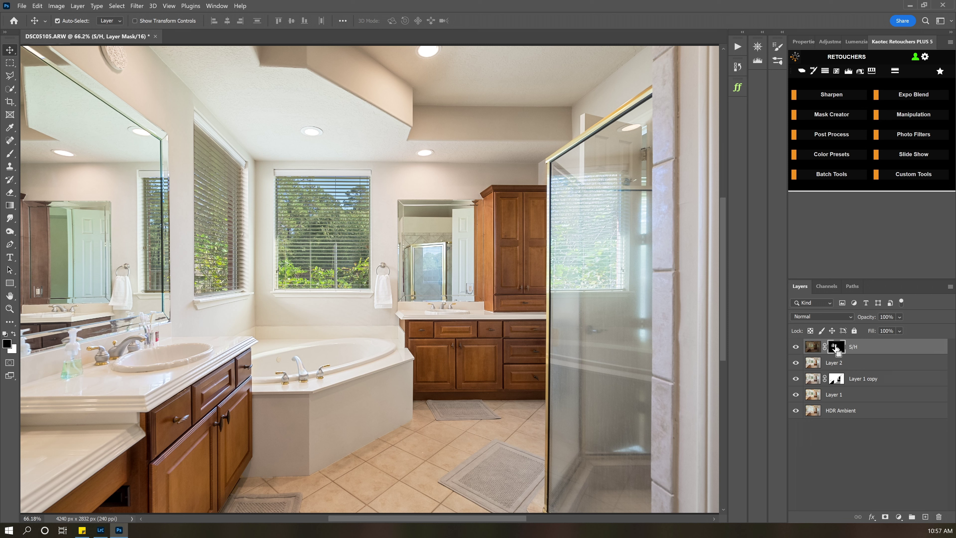
key(ctrl+i)
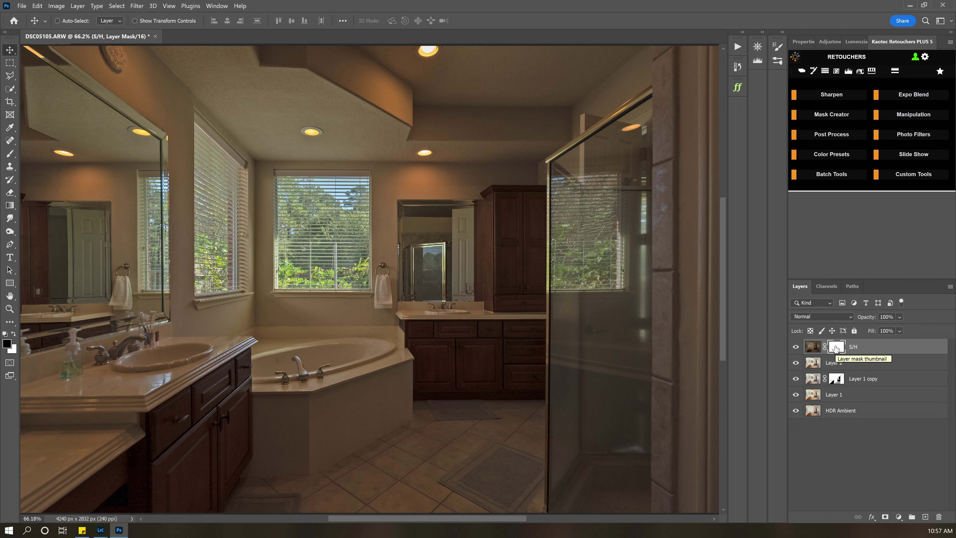
drag(836, 348, 837, 349)
key(ctrl+i)
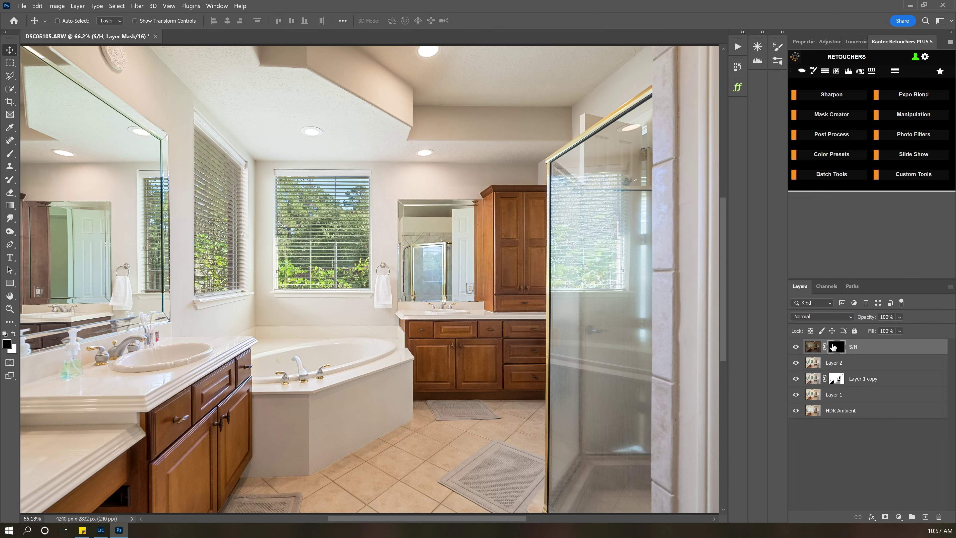
Trace the shower window with a four-point Pen path and convert it to a selection
key(b)
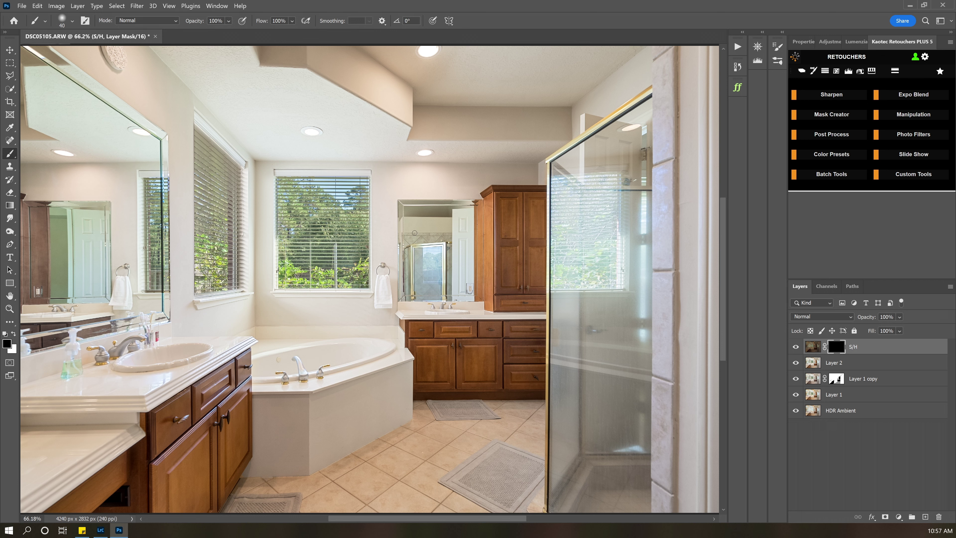
key(p)
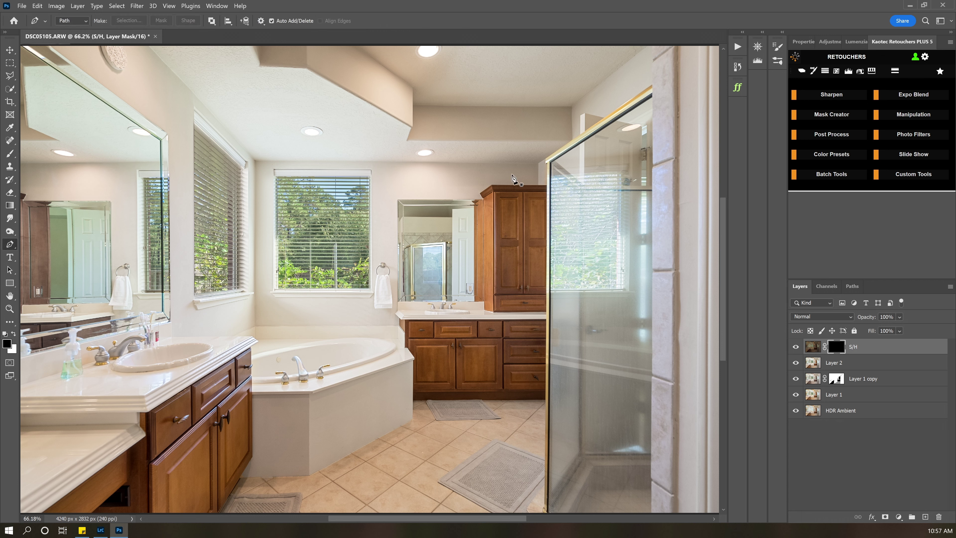
click(551, 176)
click(549, 290)
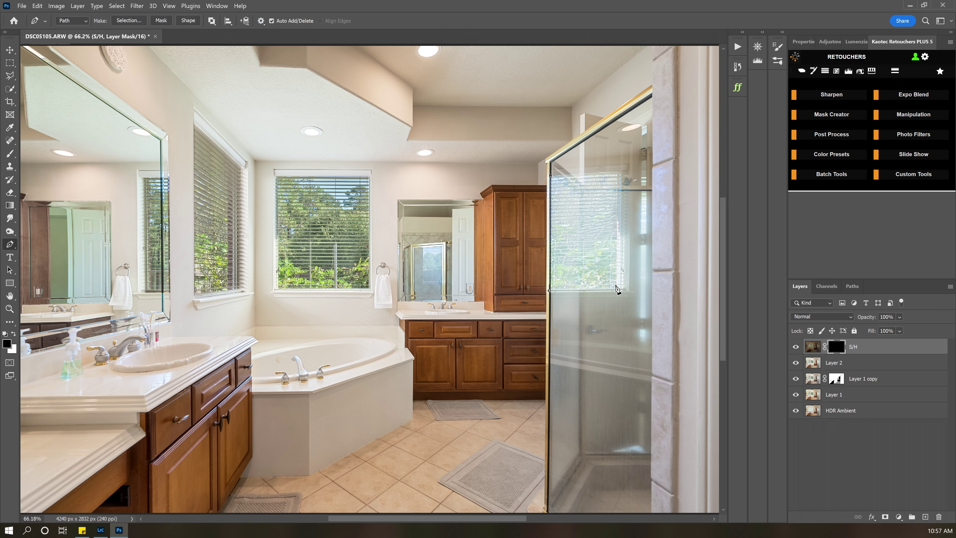
click(623, 290)
click(622, 172)
click(550, 174)
key(ctrl+Return)
Fill the window area of the S/H mask with 50% Gray, then brush white along the sill, right and top edges
key(shift+F5)
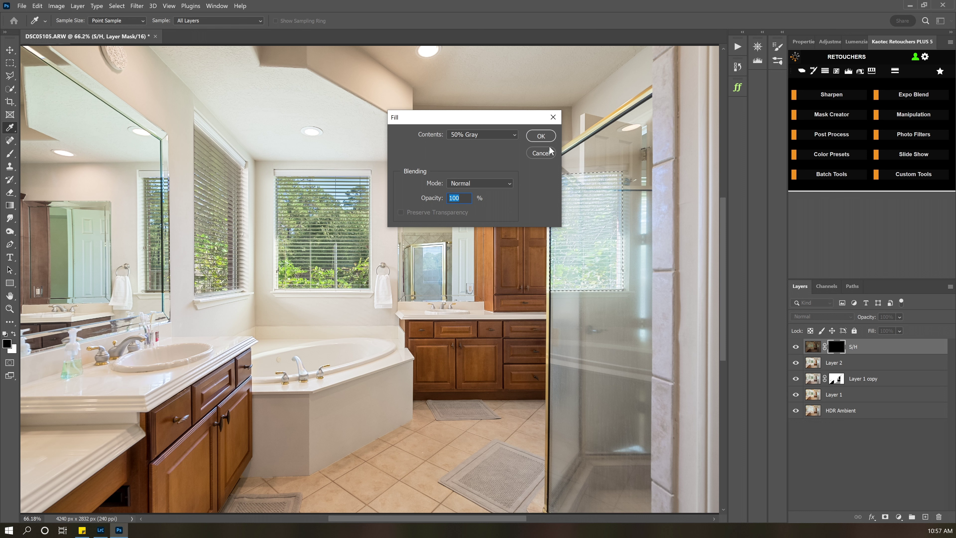
click(544, 138)
key(ctrl+d)
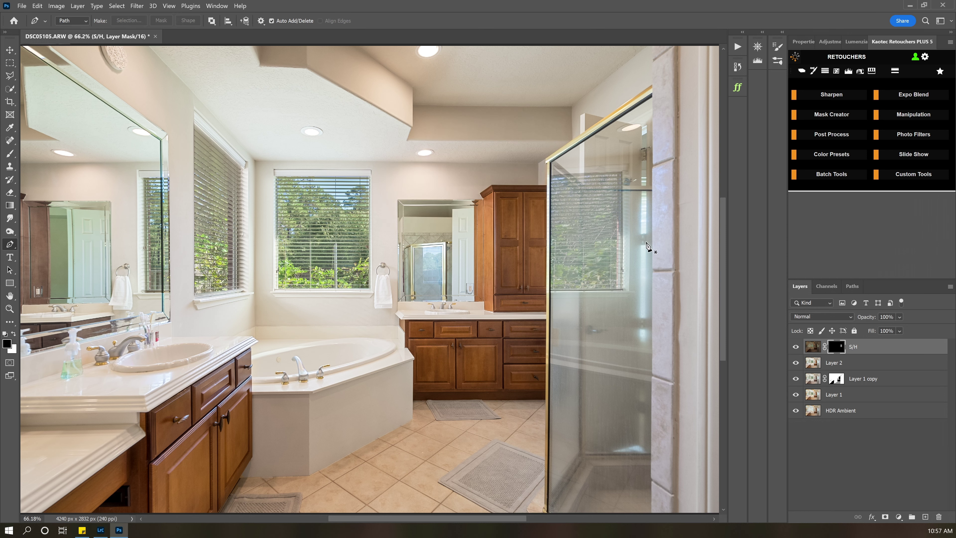
key(b)
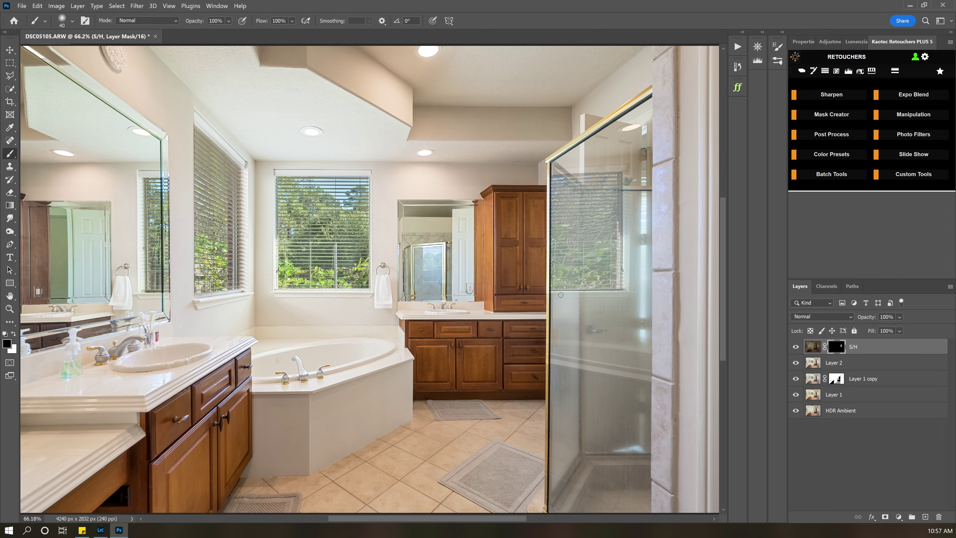
shift+click(627, 291)
shift+click(623, 168)
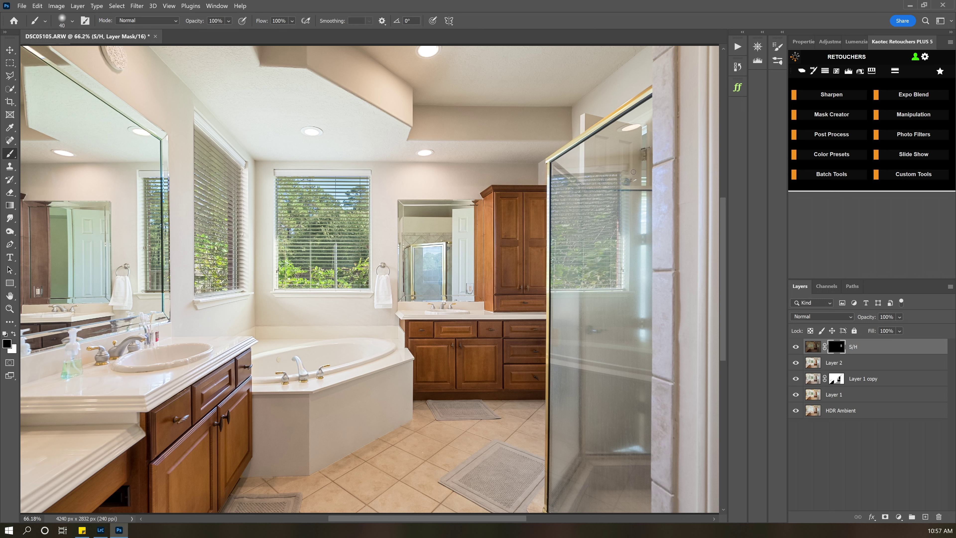
shift+click(556, 174)
Lightly paint white over the mirrored shower at 50% then 20% opacity, brush 300–500 px
key(5)
key(5)
key(bracketright)
key(bracketright)
key(bracketright)
key(bracketright)
key(bracketright)
key(bracketright)
key(bracketright)
key(bracketright)
key(bracketright)
key(bracketright)
key(bracketright)
key(bracketright)
key(x)
key(bracketright)
key(bracketright)
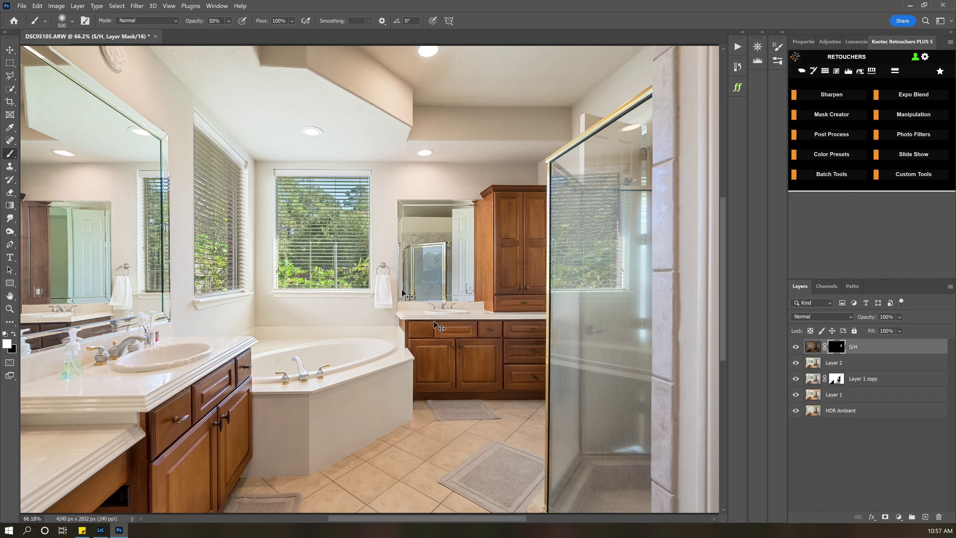
click(432, 264)
key(2)
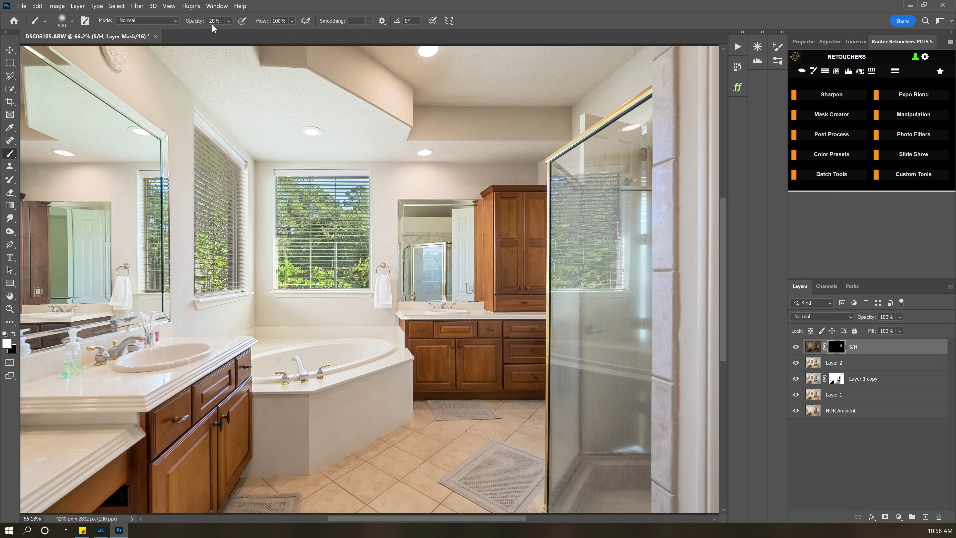
click(438, 259)
key(bracketleft)
key(bracketleft)
key(ctrl+z)
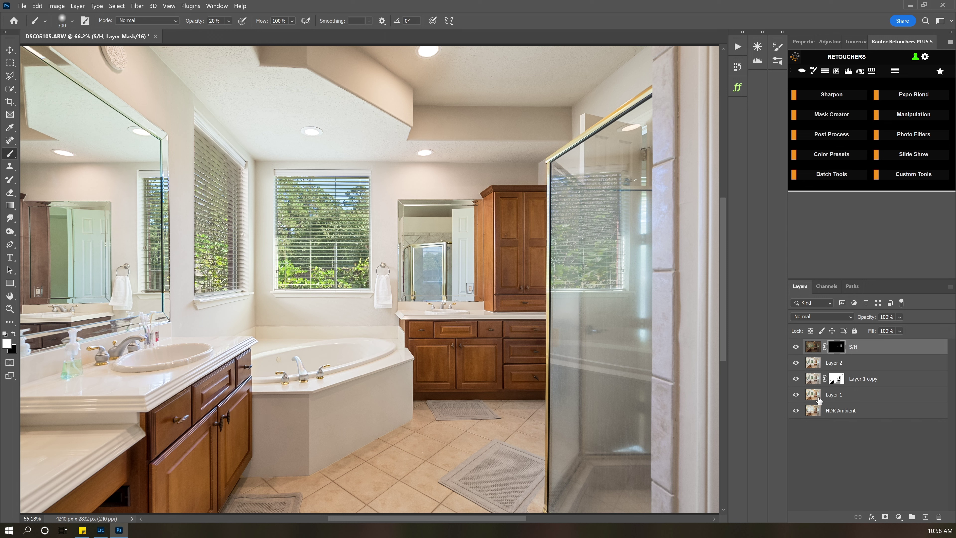
Group S/H, Layer 2 and Layer 1 copy into Group 1 and add a white layer mask
click(846, 364)
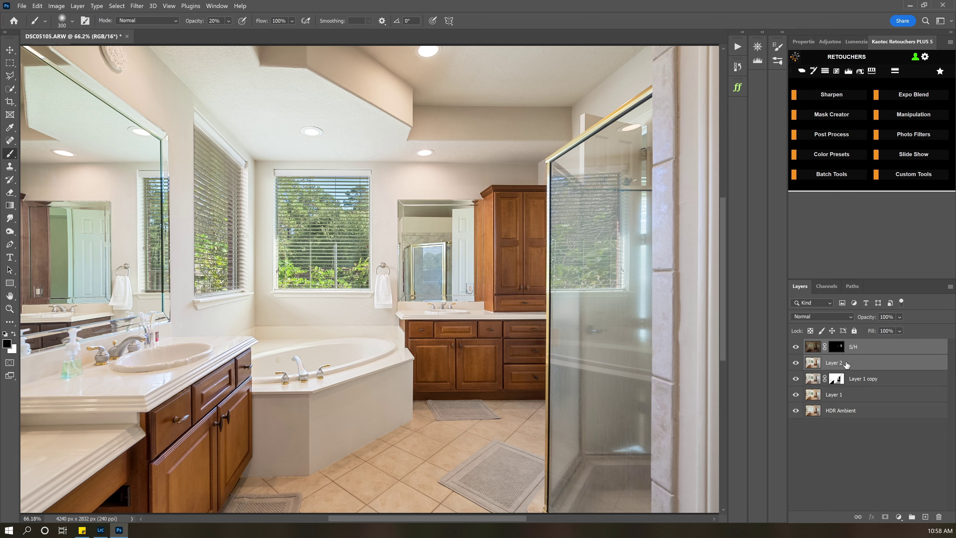
key(ctrl+g)
key(ctrl+z)
key(ctrl+g)
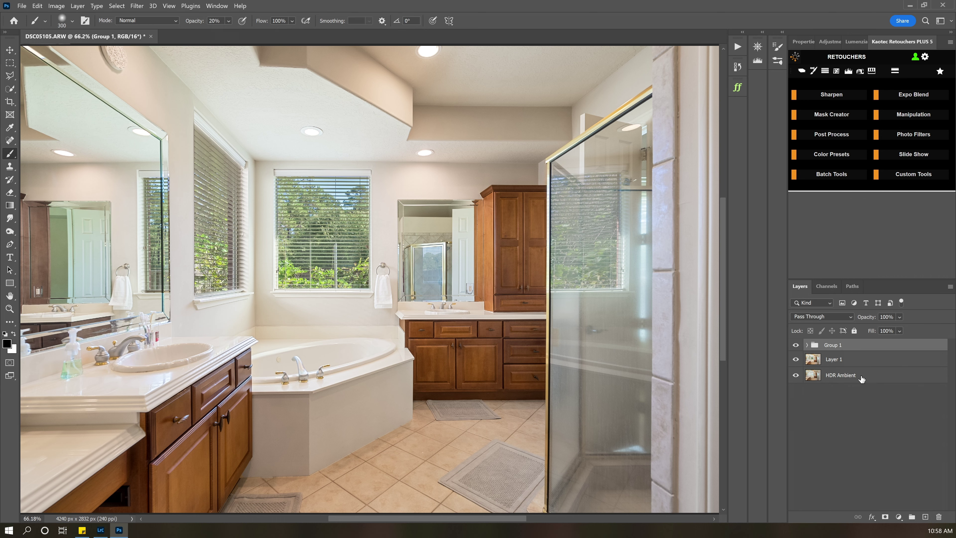
click(885, 517)
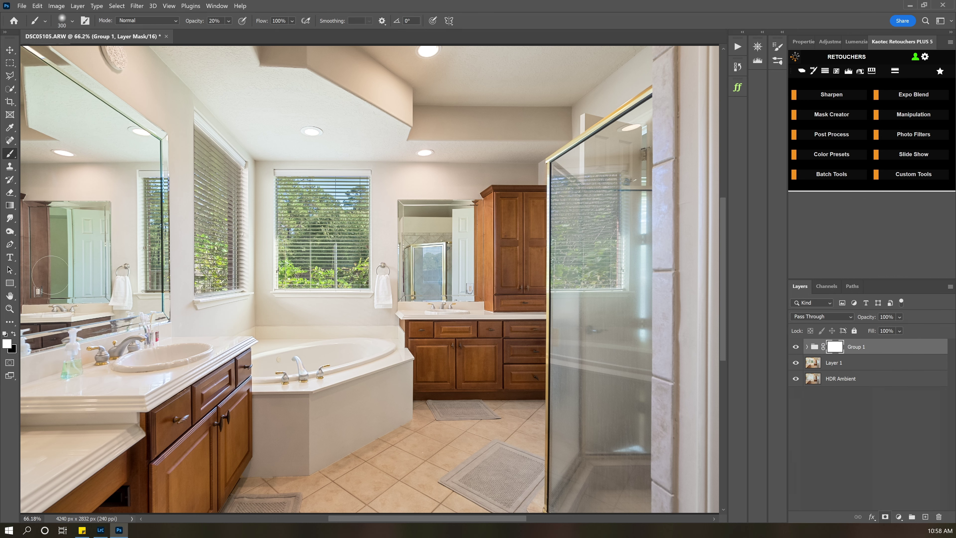
Quick-select the cabinet in the left mirror, sampling all layers, then deselect
drag(39, 239, 158, 232)
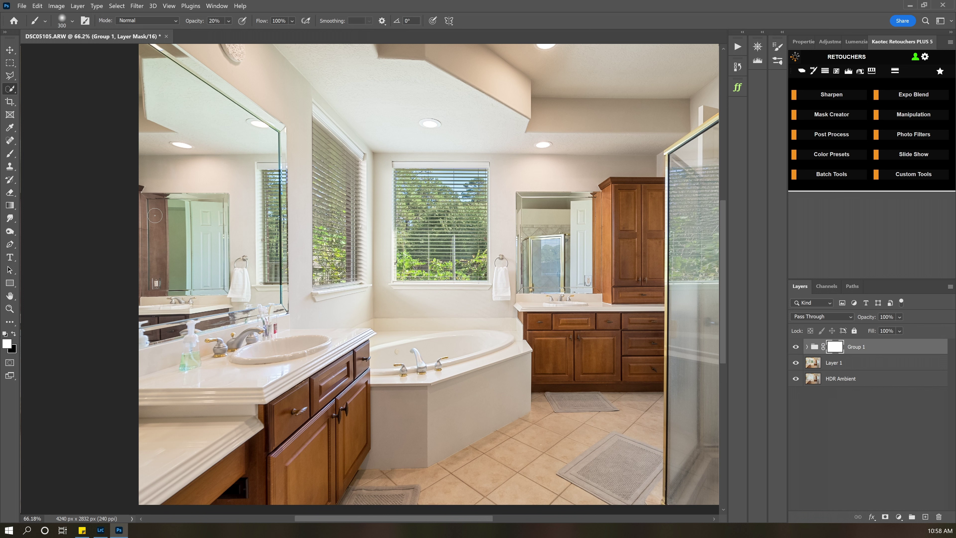
key(w)
click(150, 206)
mouse_move(154, 273)
mouse_down()
mouse_move(150, 292)
mouse_move(157, 277)
mouse_up()
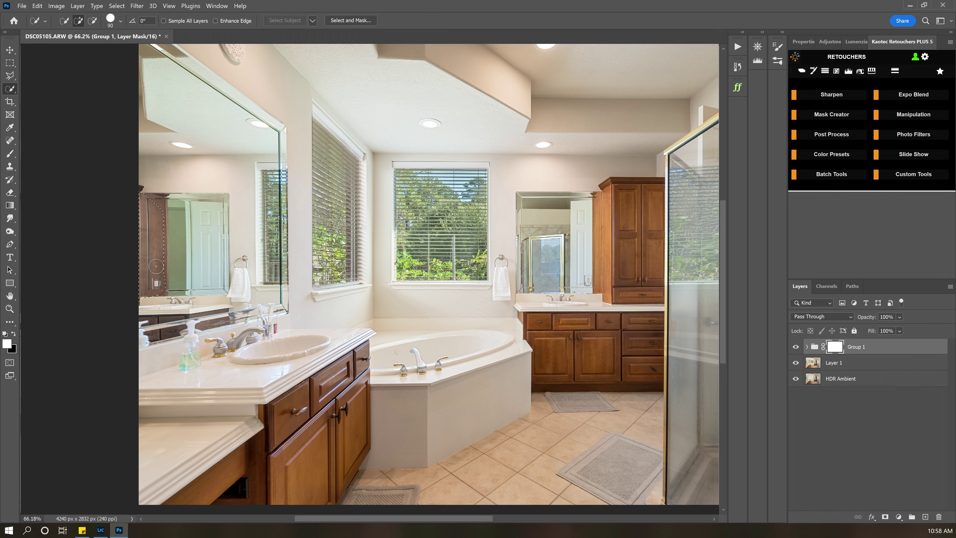
click(163, 21)
key(ctrl+d)
alt+click(186, 236)
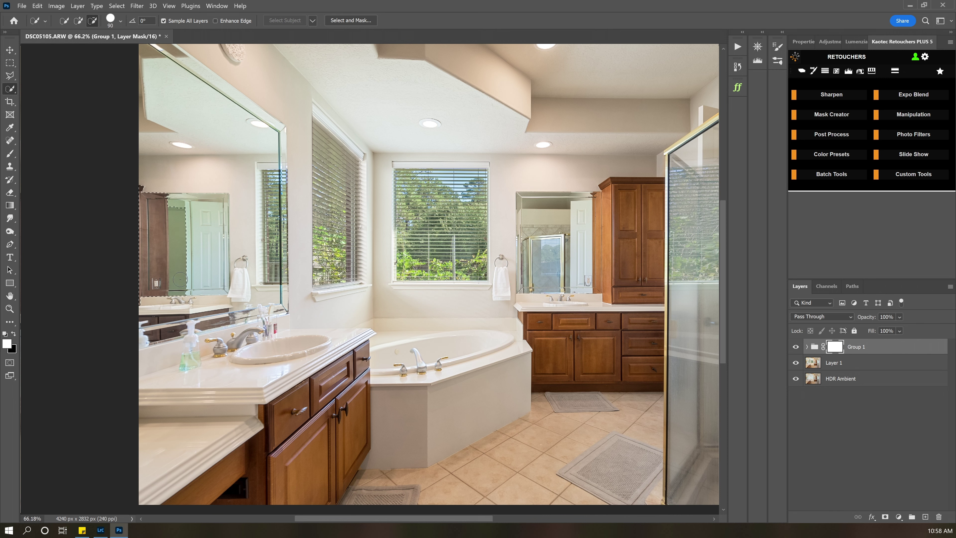
alt+click(180, 279)
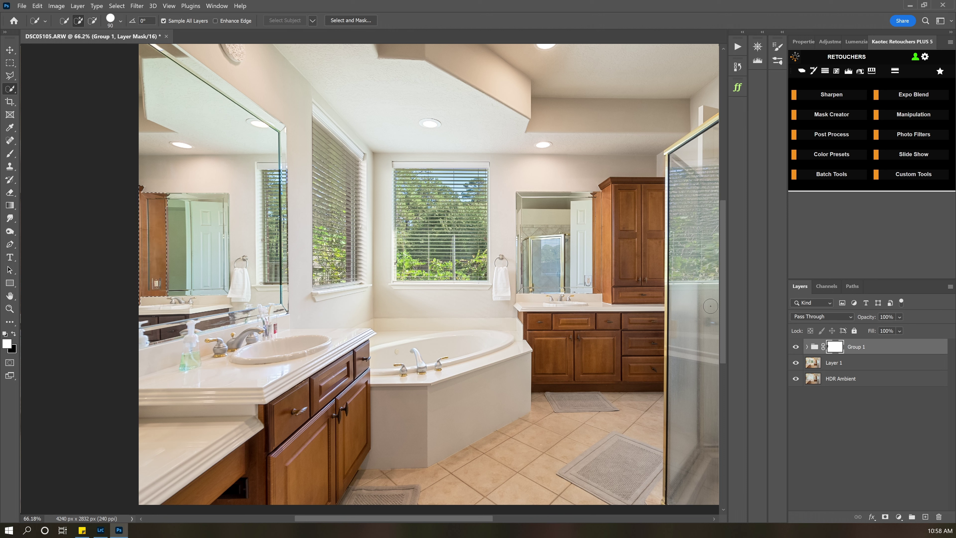
key(ctrl+d)
Set up a black brush at 100% opacity and 40 px
key(b)
key(bracketleft)
key(bracketleft)
key(bracketleft)
key(bracketleft)
key(bracketleft)
key(bracketleft)
key(bracketleft)
key(bracketleft)
key(bracketleft)
key(bracketleft)
key(bracketleft)
key(bracketleft)
key(bracketleft)
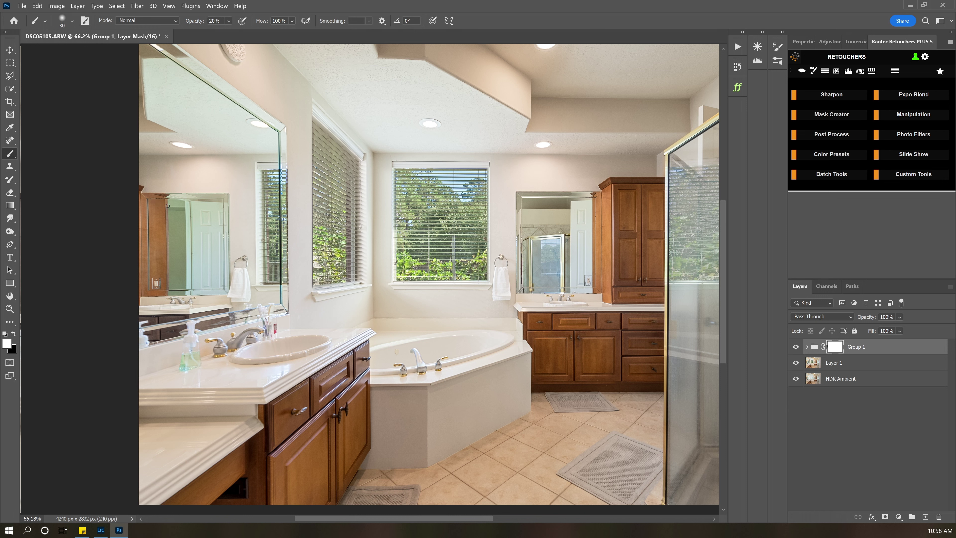
key(x)
key(0)
key(bracketright)
key(bracketright)
key(bracketright)
key(bracketright)
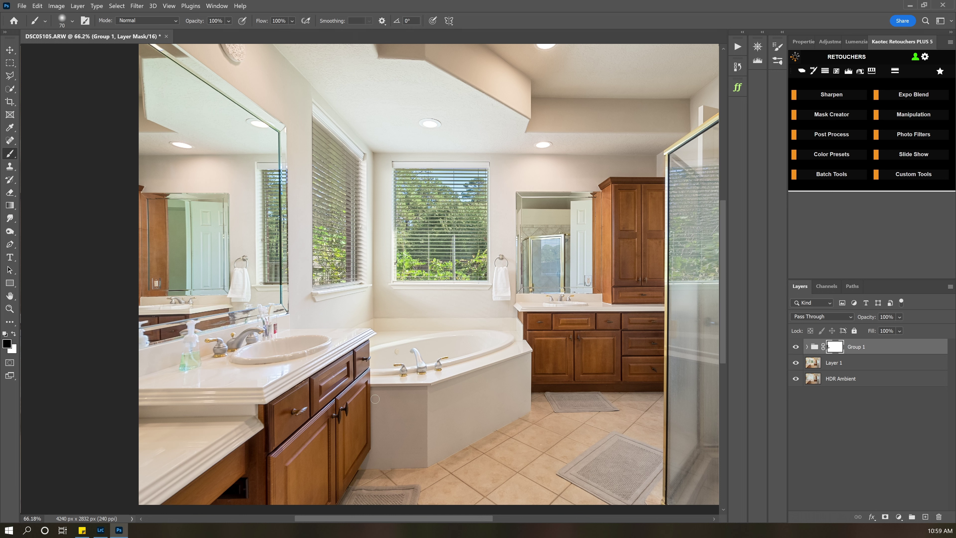